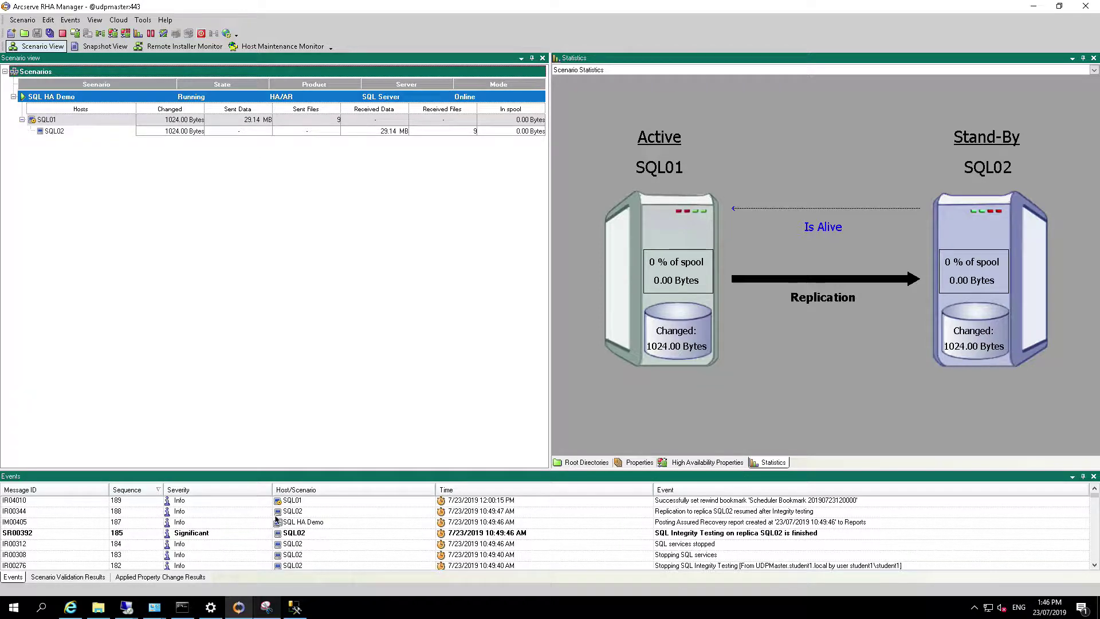
# - Switch from Arcserve RHA Manager to SQL Server Management Studio connected to sql01
pyautogui.click(295, 609)
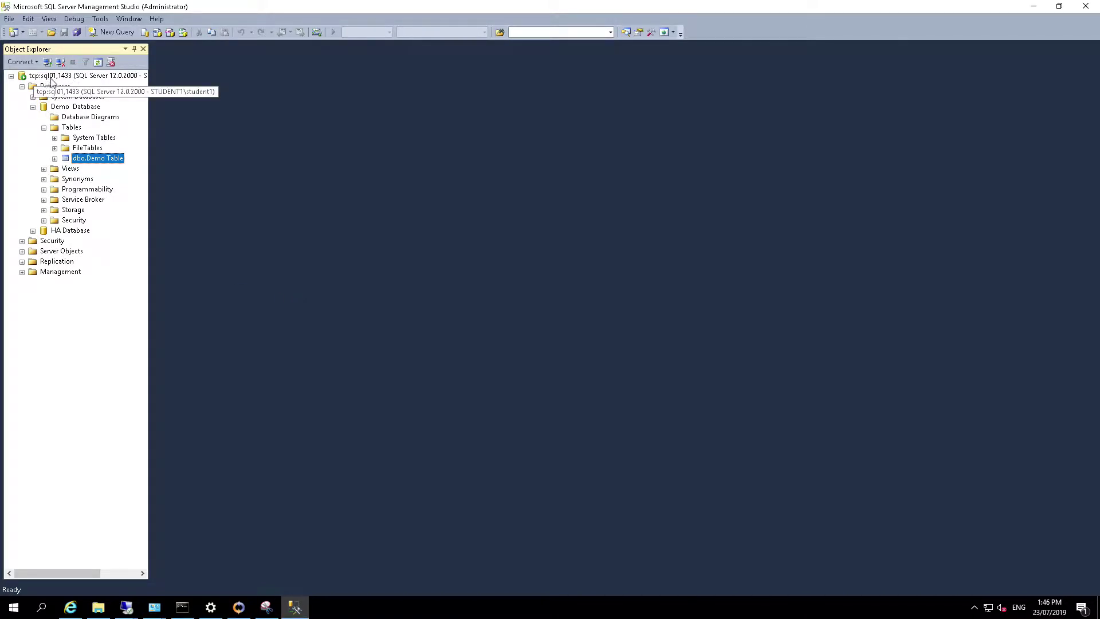
# - Open dbo.Demo Table with Edit Top 200 Rows to show its eight rows
pyautogui.rightClick(78, 161)
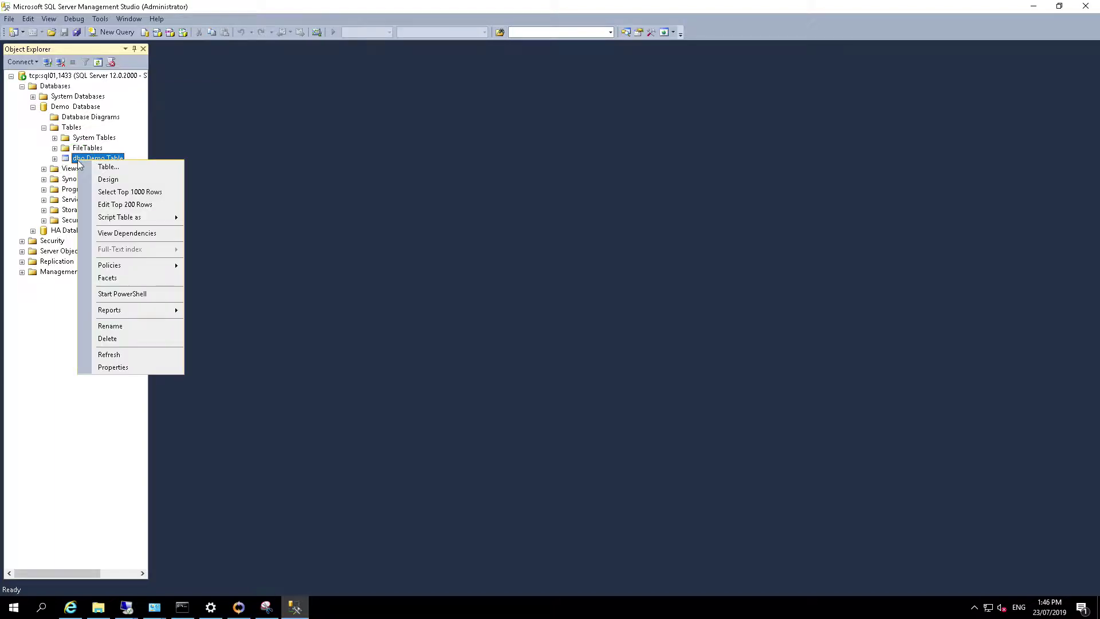
pyautogui.click(123, 206)
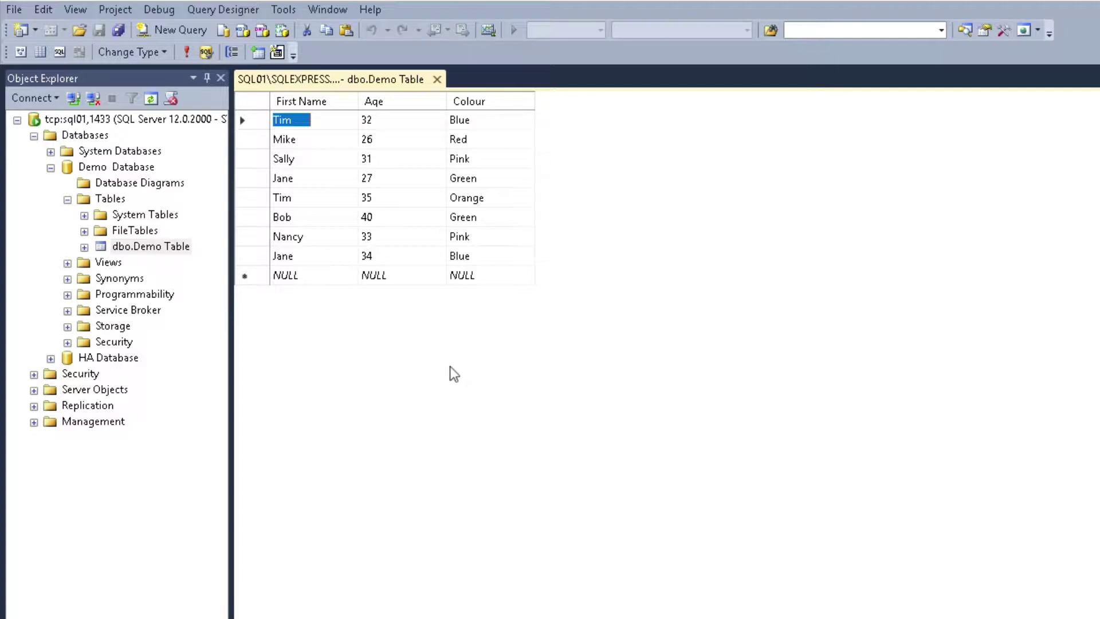
# - Add a row with First Name Nick, Age 34, Colour Black
pyautogui.click(318, 275)
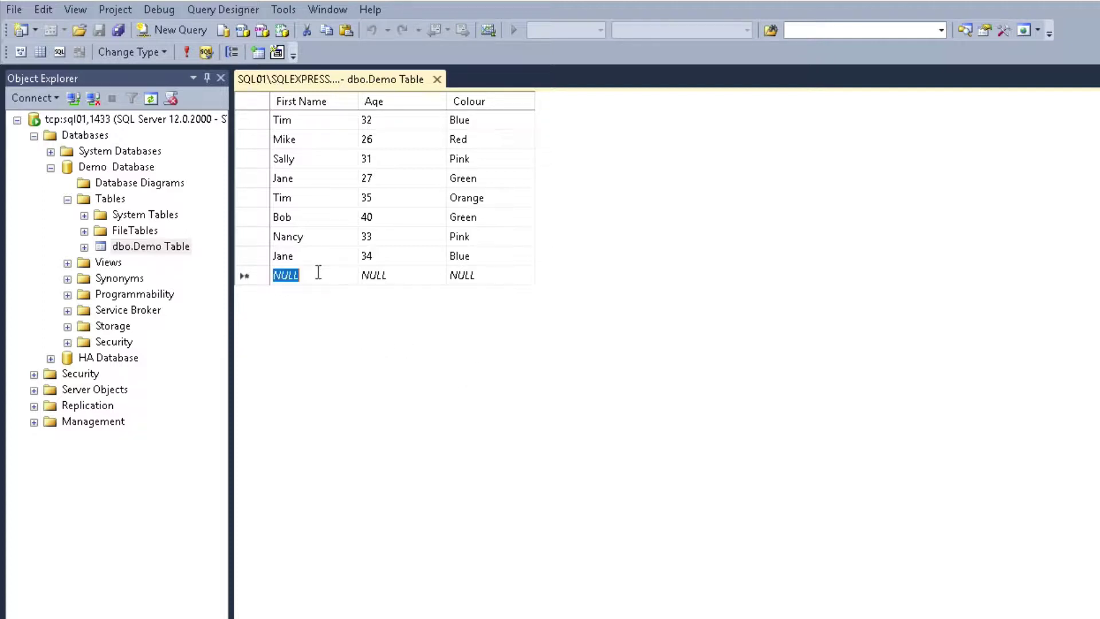
pyautogui.write('Nick')
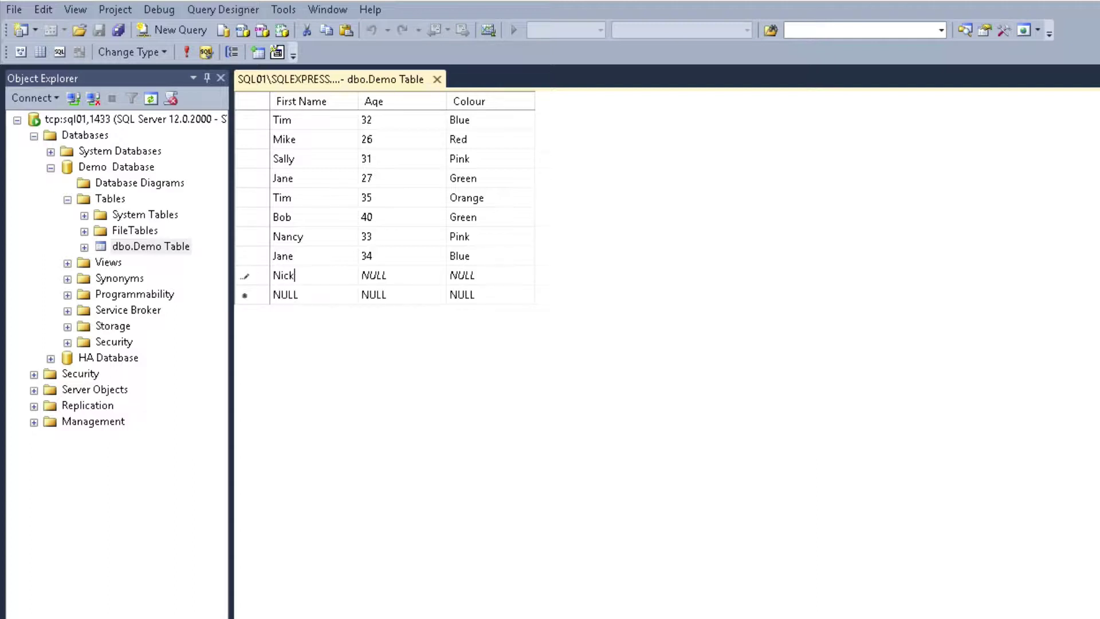
pyautogui.press('Tab')
pyautogui.write('34')
pyautogui.press('Tab')
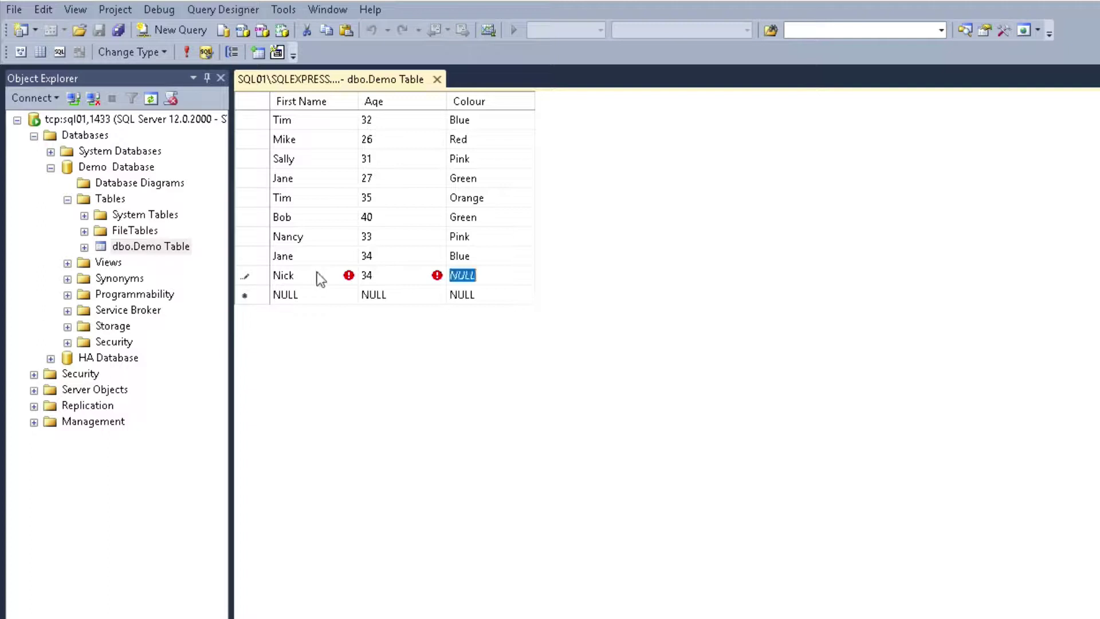
pyautogui.write('Black')
pyautogui.press('Tab')
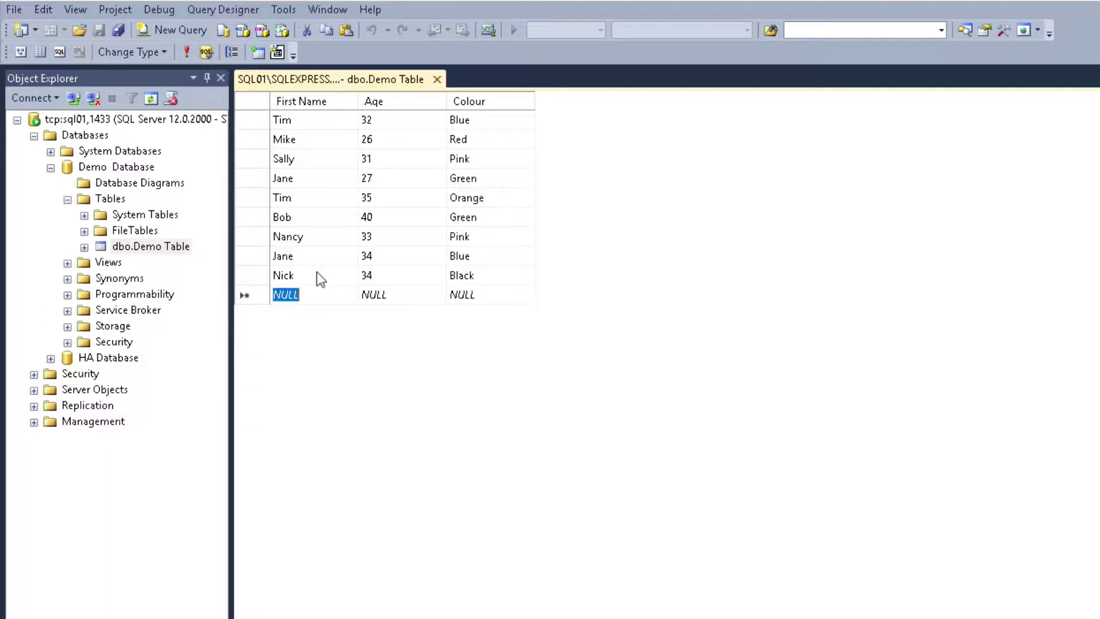
# - Add a row with First Name Tom, Age 56, Colour Blue
pyautogui.write('Tom')
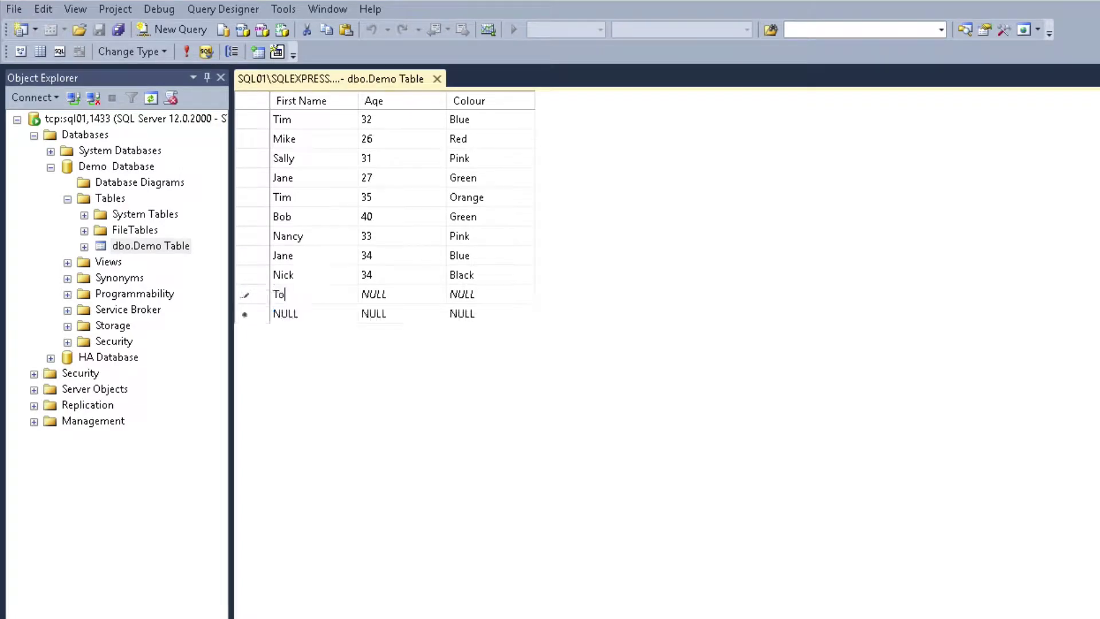
pyautogui.press('Tab')
pyautogui.write('56')
pyautogui.press('Tab')
pyautogui.write('Blue')
pyautogui.press('Tab')
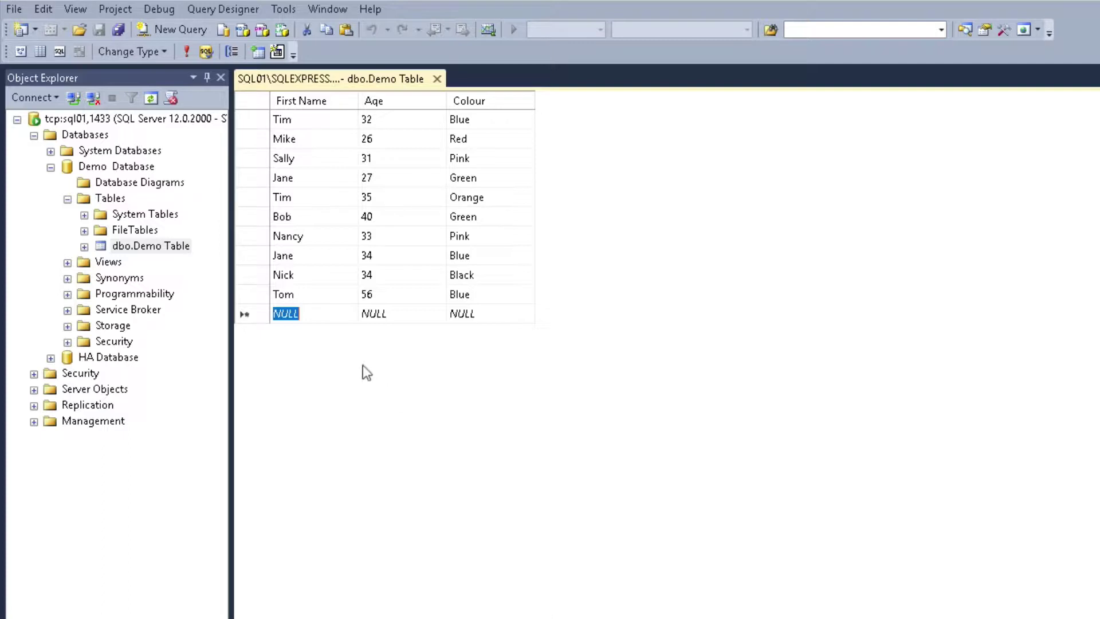
# - Set the Age to 0 in the bottom five rows of the Demo Table
pyautogui.click(386, 295)
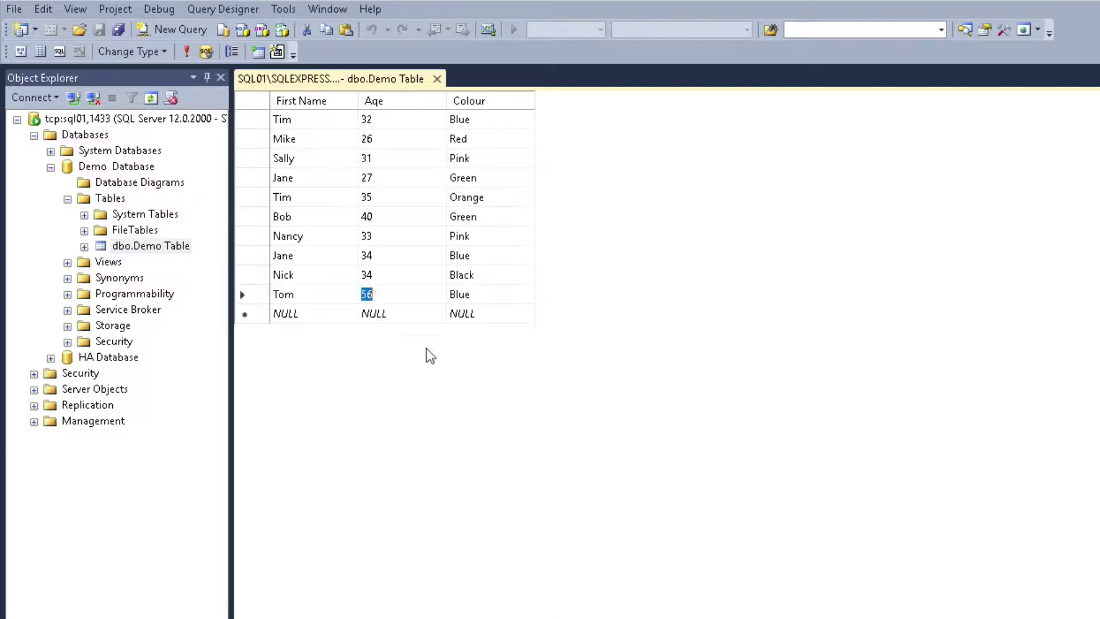
pyautogui.write('0')
pyautogui.click(390, 278)
pyautogui.write('0')
pyautogui.click(385, 258)
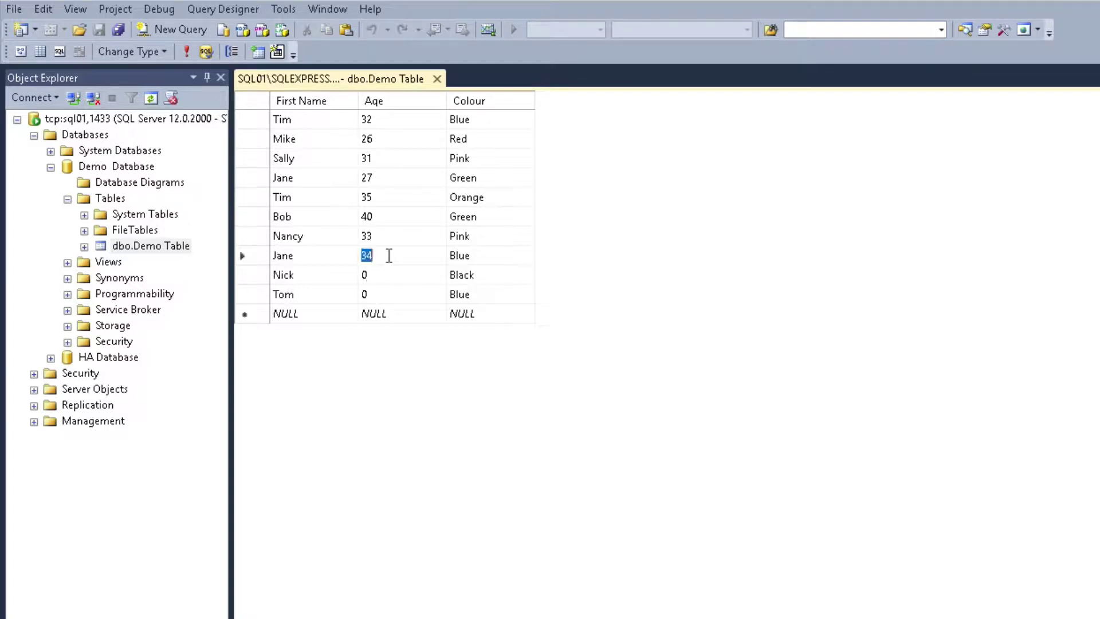
pyautogui.write('0')
pyautogui.click(378, 234)
pyautogui.write('0')
pyautogui.click(378, 214)
pyautogui.write('0')
# - Set the Age to 0 in the remaining five rows up to the first row
pyautogui.click(375, 195)
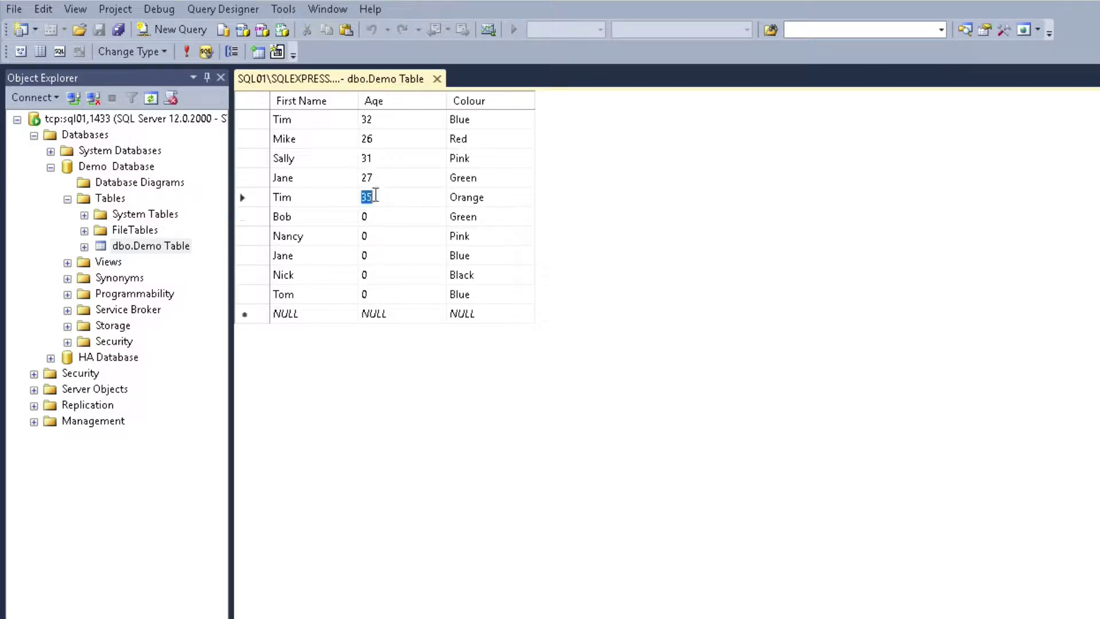
pyautogui.write('0')
pyautogui.click(376, 176)
pyautogui.write('0')
pyautogui.click(375, 158)
pyautogui.write('0')
pyautogui.click(375, 140)
pyautogui.write('0')
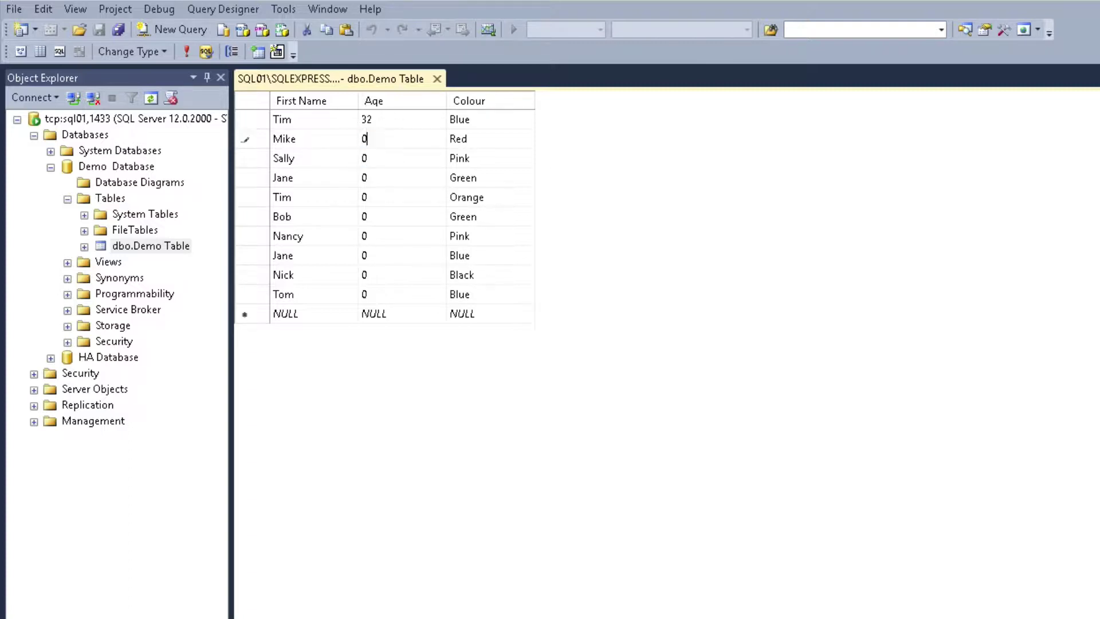
pyautogui.click(373, 119)
pyautogui.write('0')
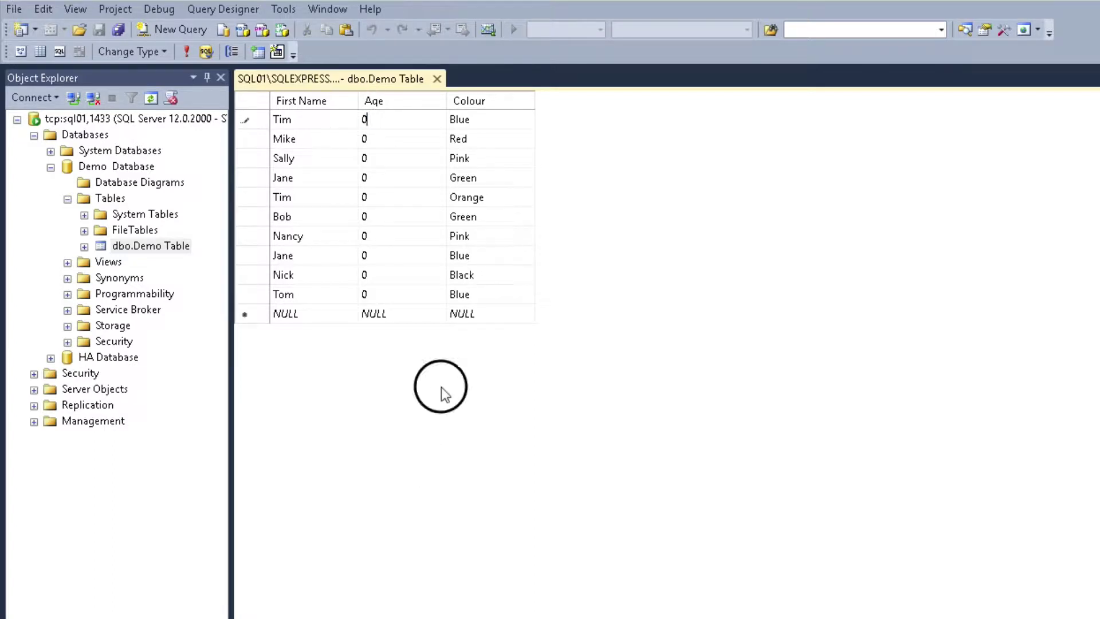
pyautogui.press('Down')
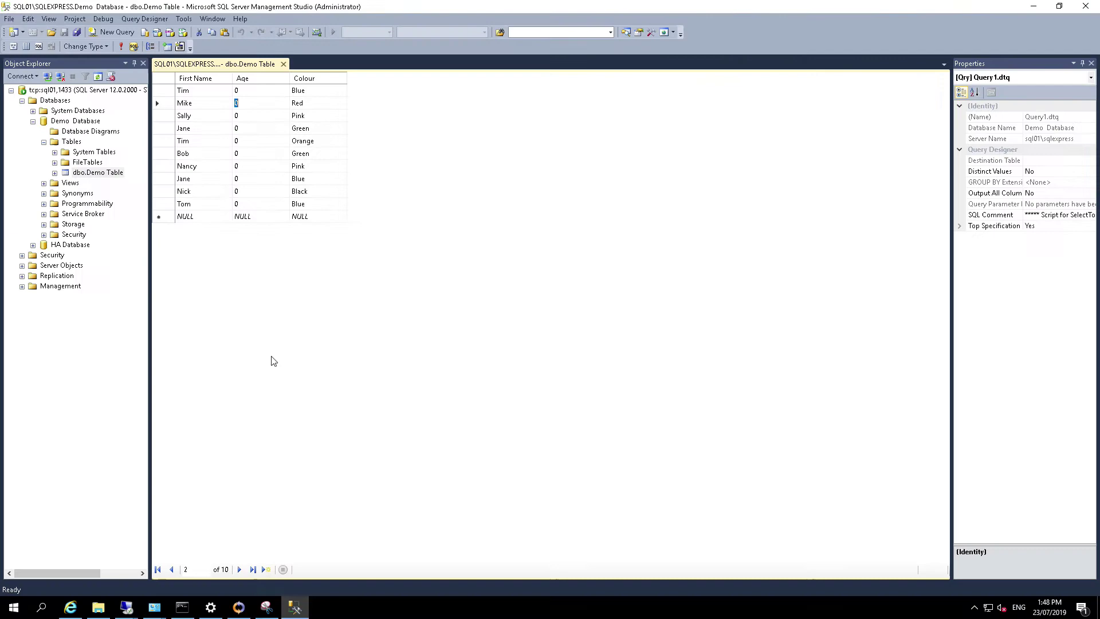
# - Return to Arcserve RHA Manager, showing 7.00 KB changed on SQL01 and SQL02
pyautogui.click(240, 609)
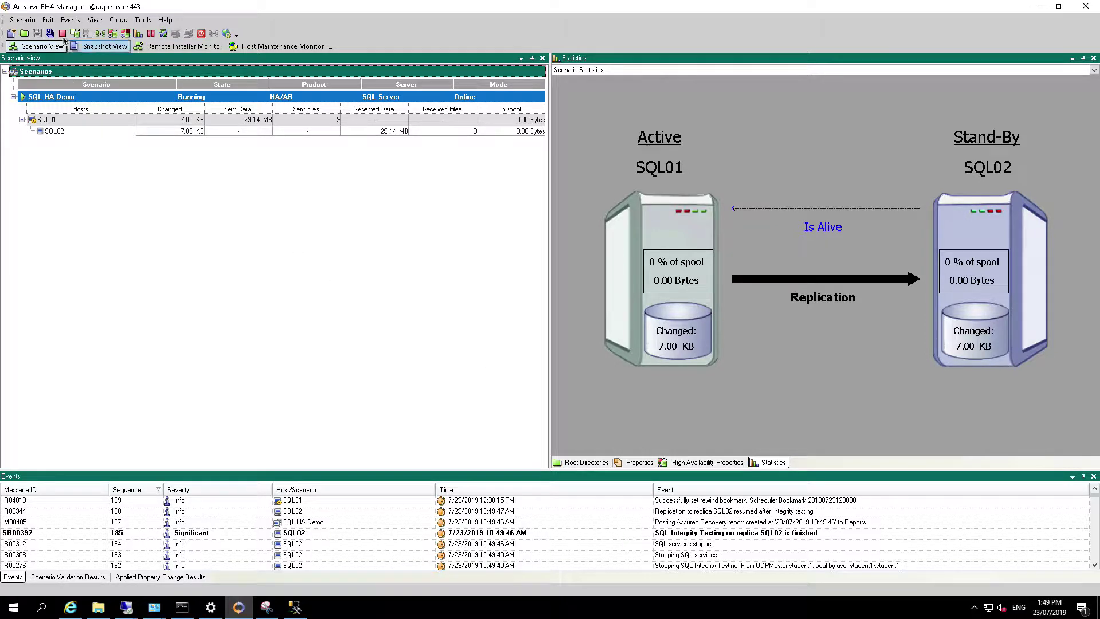
# - Stop the SQL HA Demo scenario and confirm, so it reads Stopped by user
pyautogui.click(62, 33)
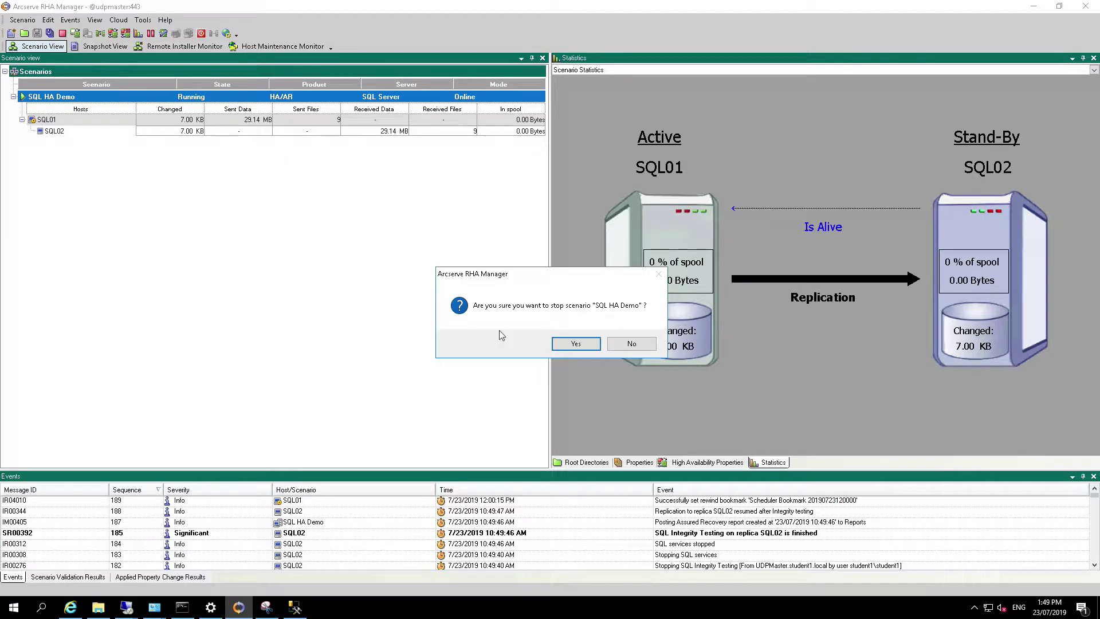
pyautogui.click(576, 343)
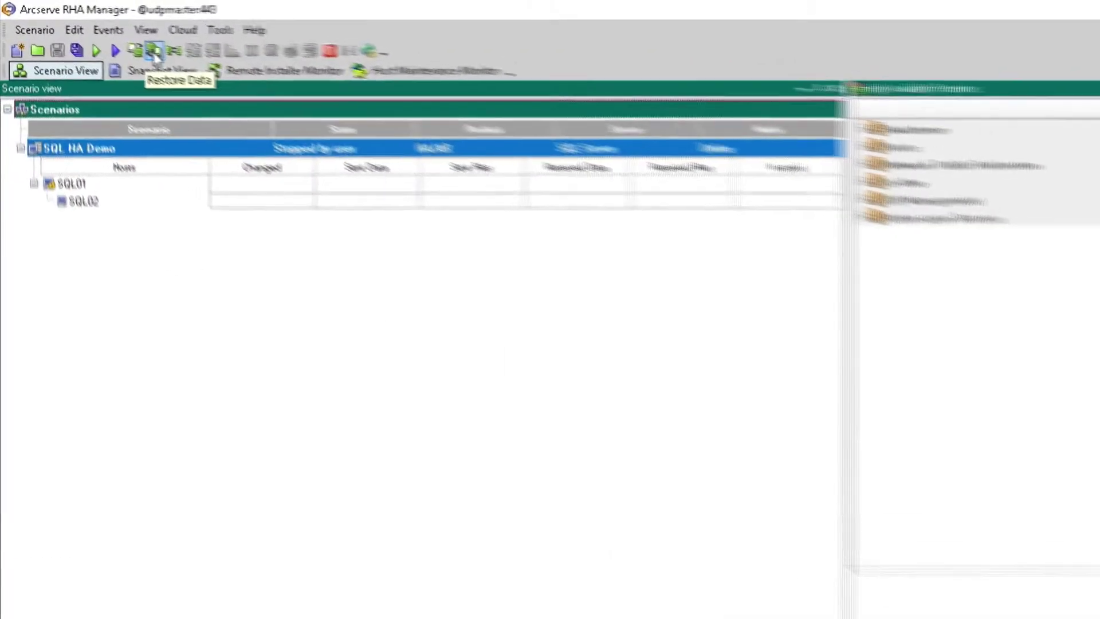
# - Start a Restore Data rewind of replica SQL02, leaving master SQL01 intact
pyautogui.click(155, 54)
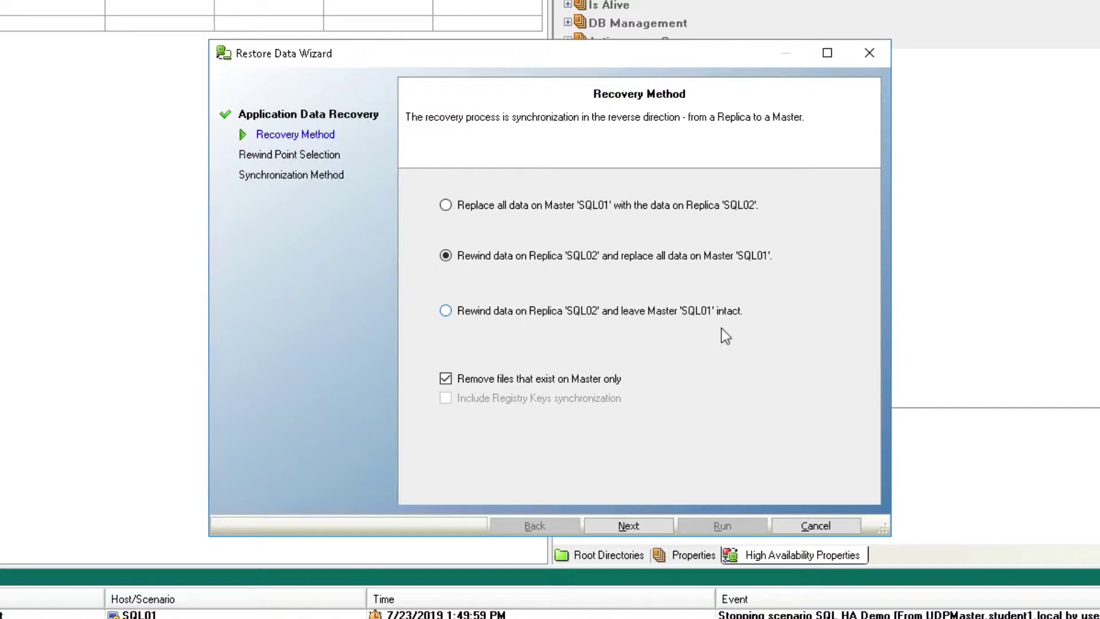
pyautogui.click(445, 311)
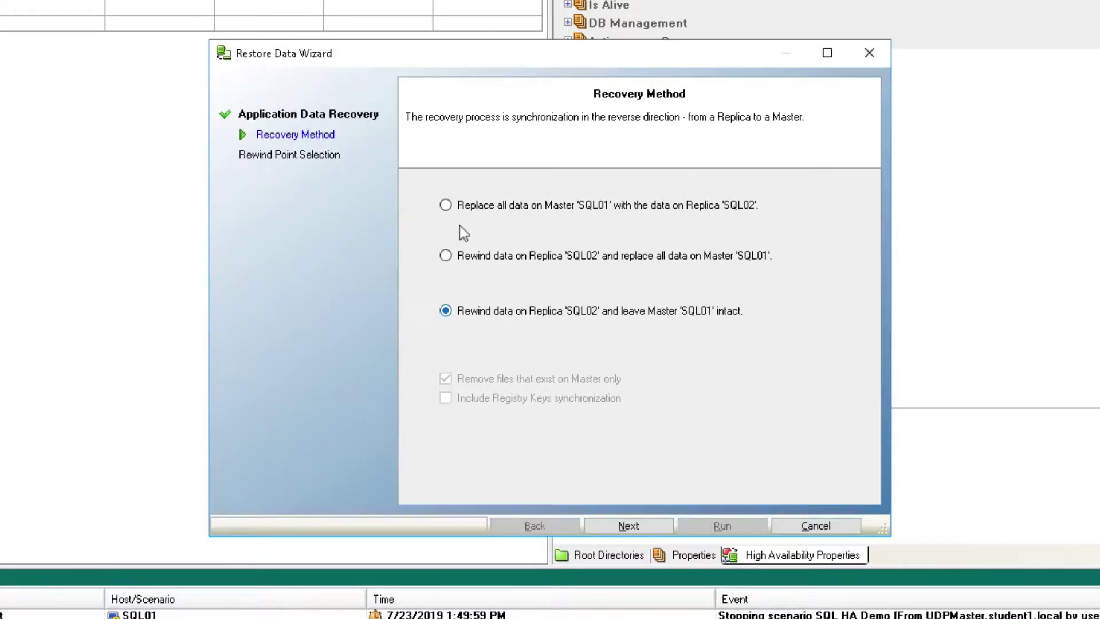
pyautogui.click(446, 205)
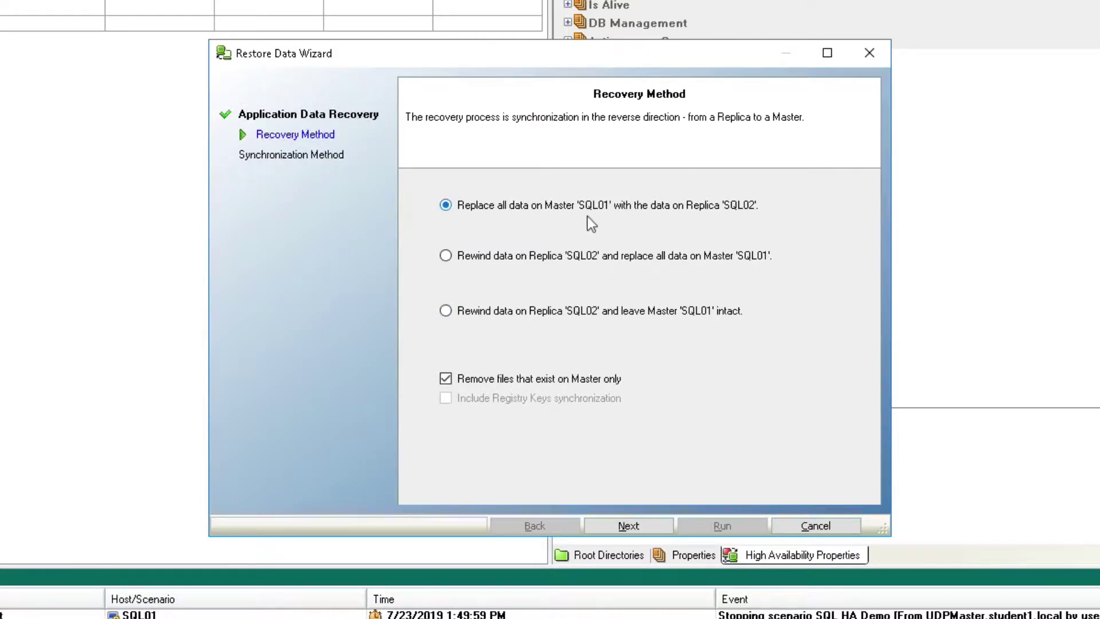
pyautogui.click(447, 312)
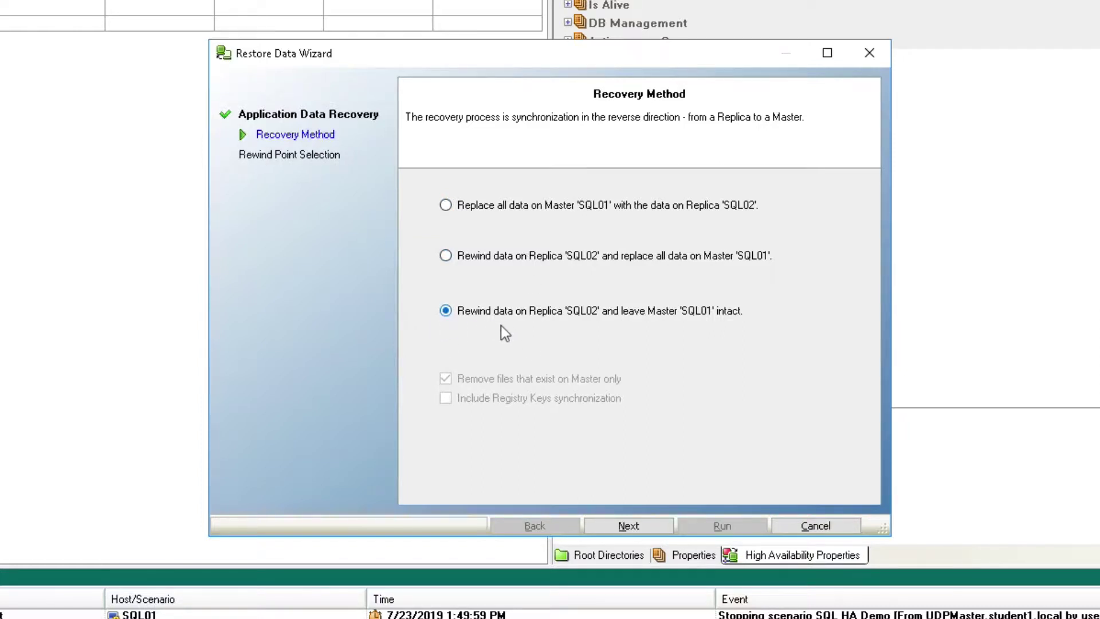
pyautogui.click(628, 526)
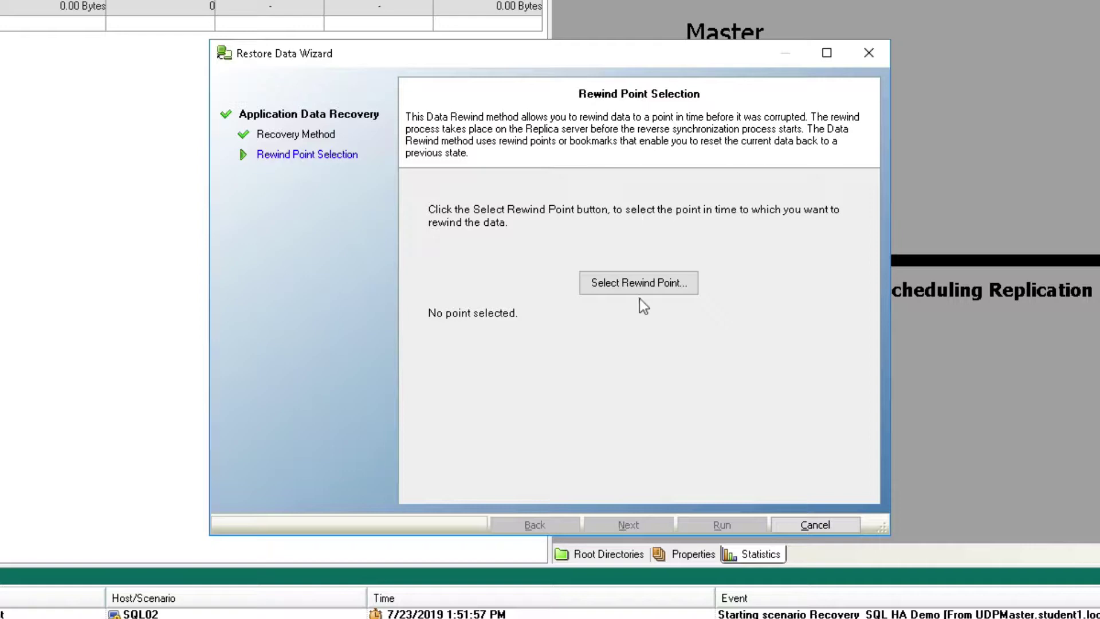
# - Open the rewind point list with View type All points, filtered to Demo Database
pyautogui.click(630, 282)
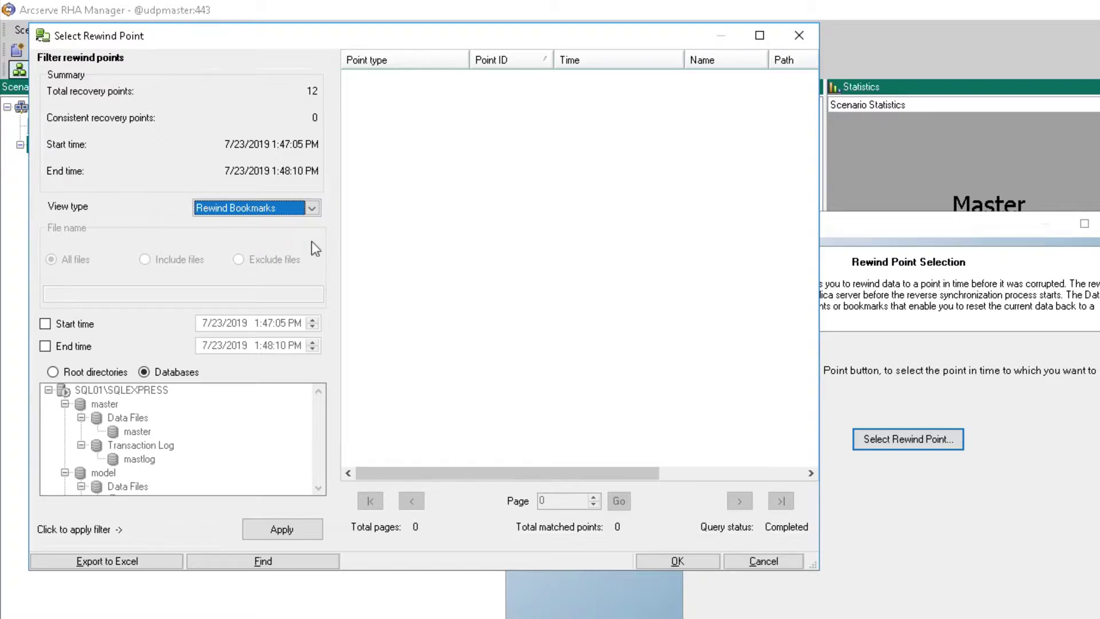
pyautogui.click(311, 208)
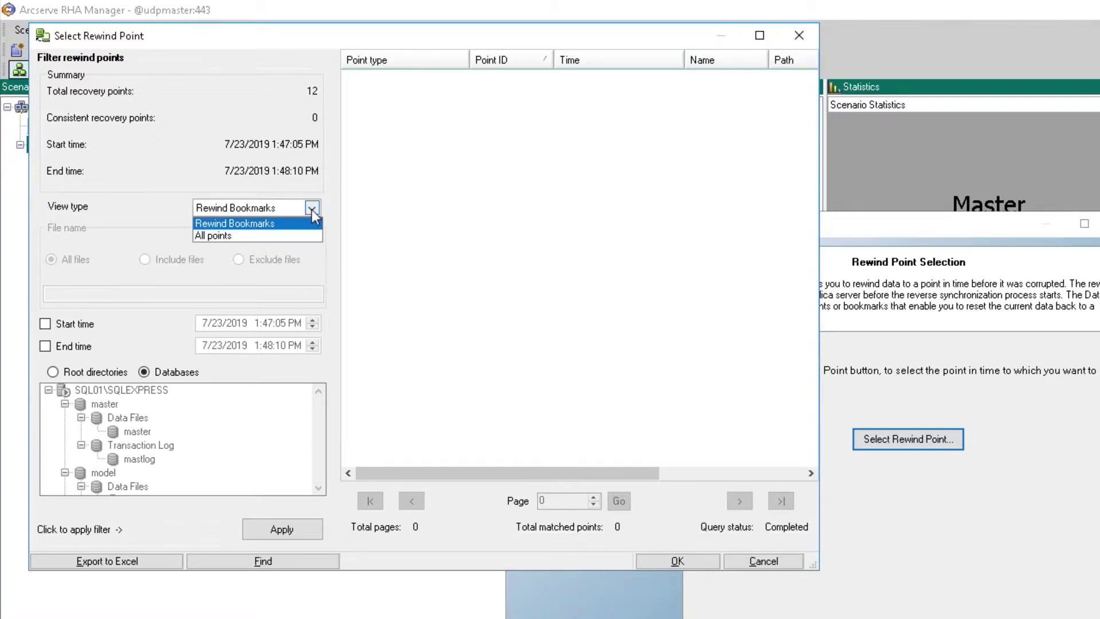
pyautogui.click(213, 238)
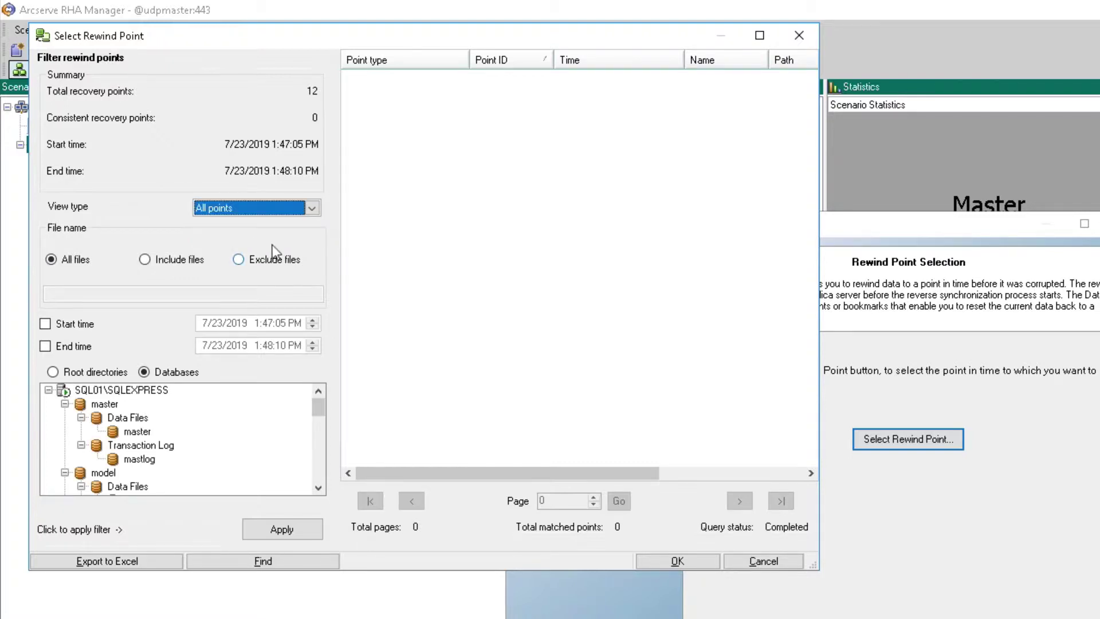
pyautogui.click(319, 410)
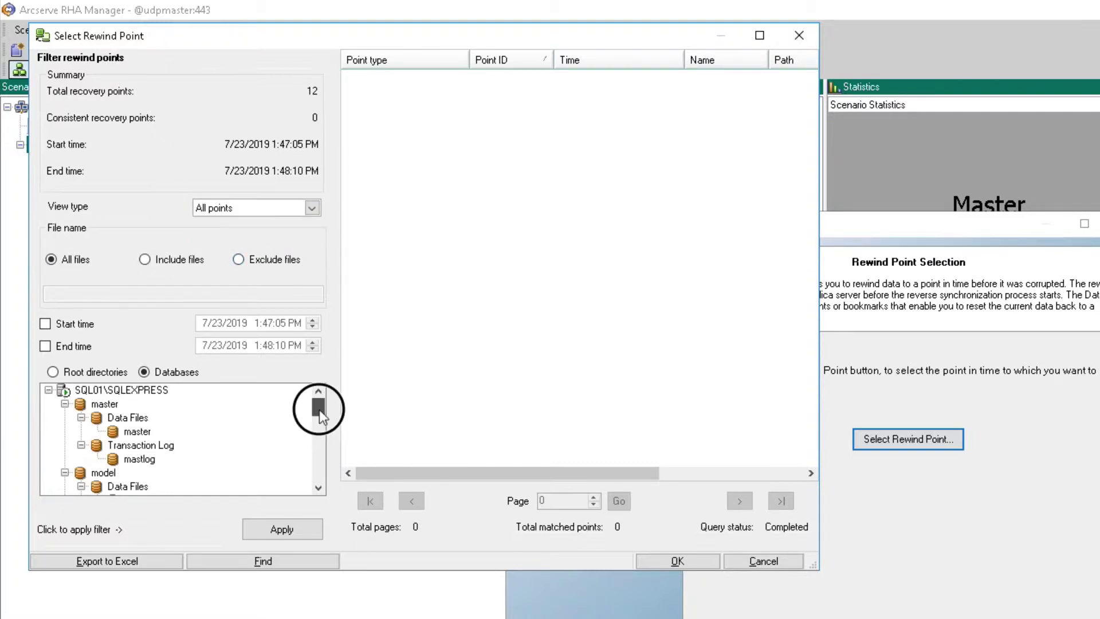
pyautogui.moveTo(318, 410); pyautogui.dragTo(321, 447)
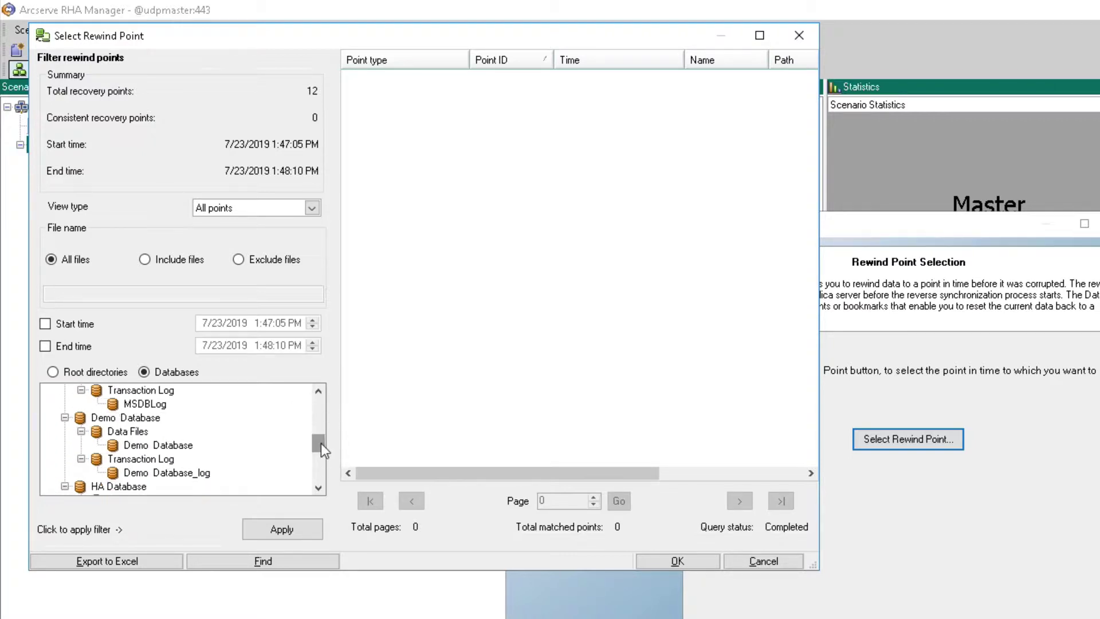
pyautogui.click(97, 419)
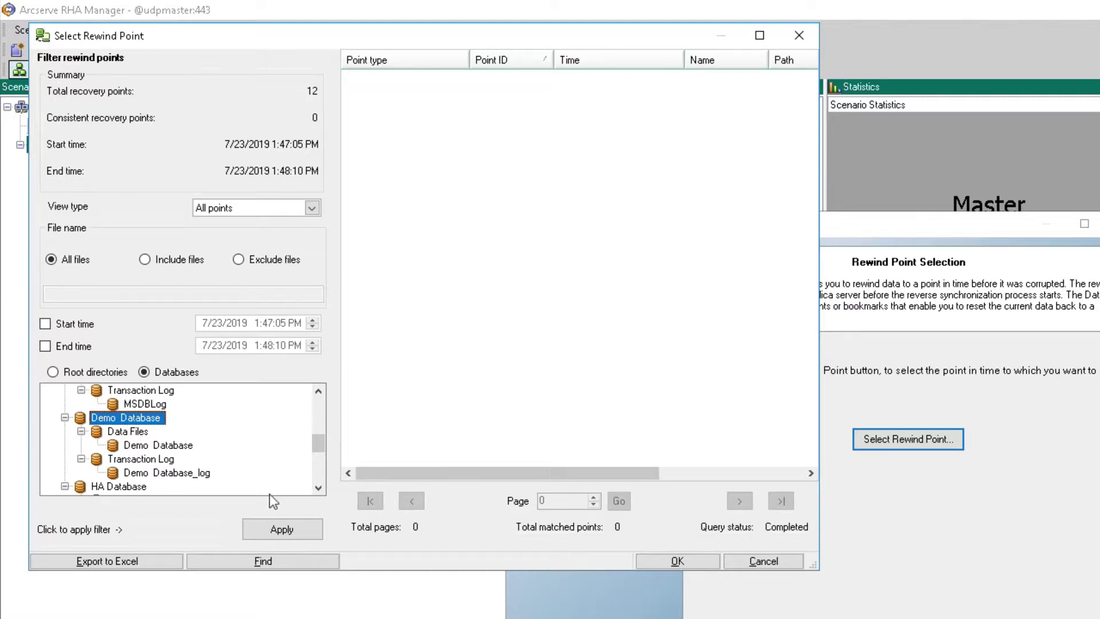
# - List the 12 Demo Database rewind points and select point 18 at 1:48:00 PM
pyautogui.click(280, 528)
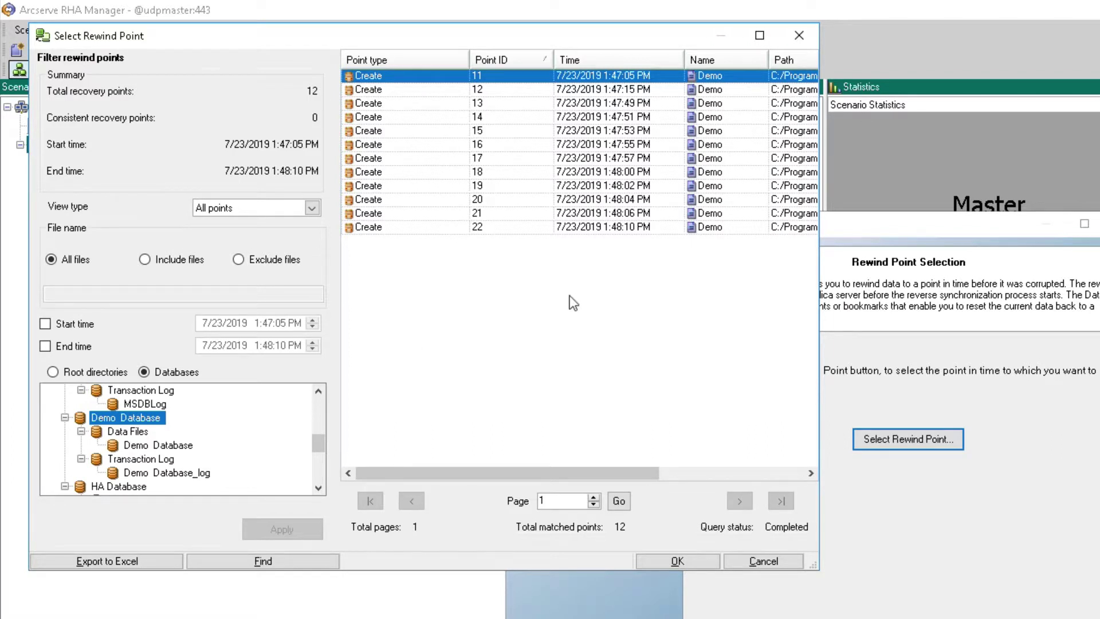
pyautogui.click(525, 472)
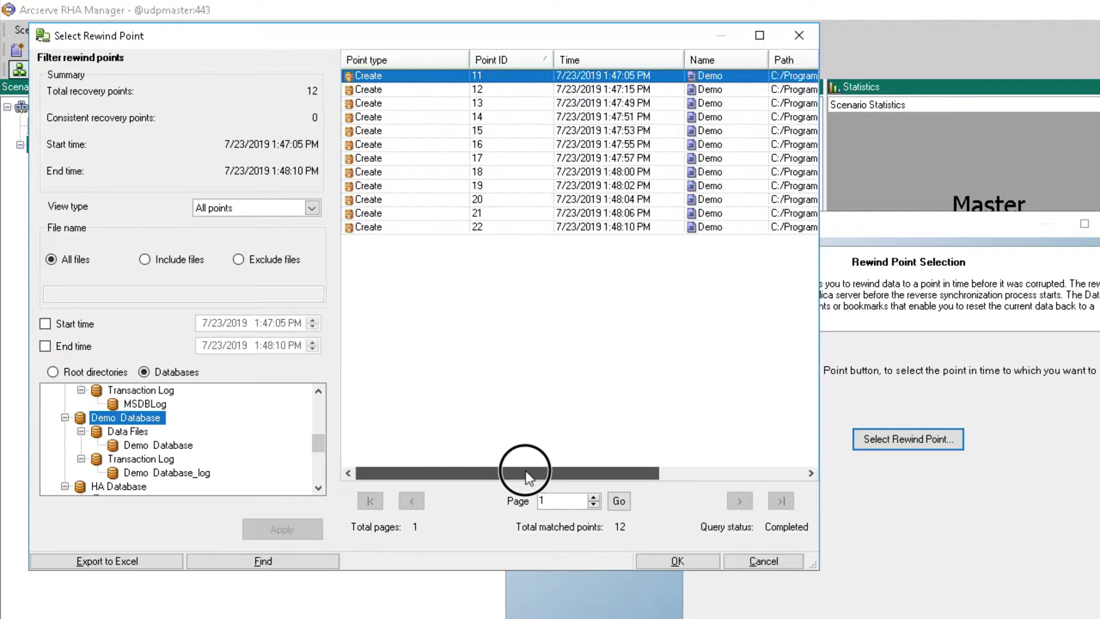
pyautogui.moveTo(525, 471); pyautogui.dragTo(481, 435)
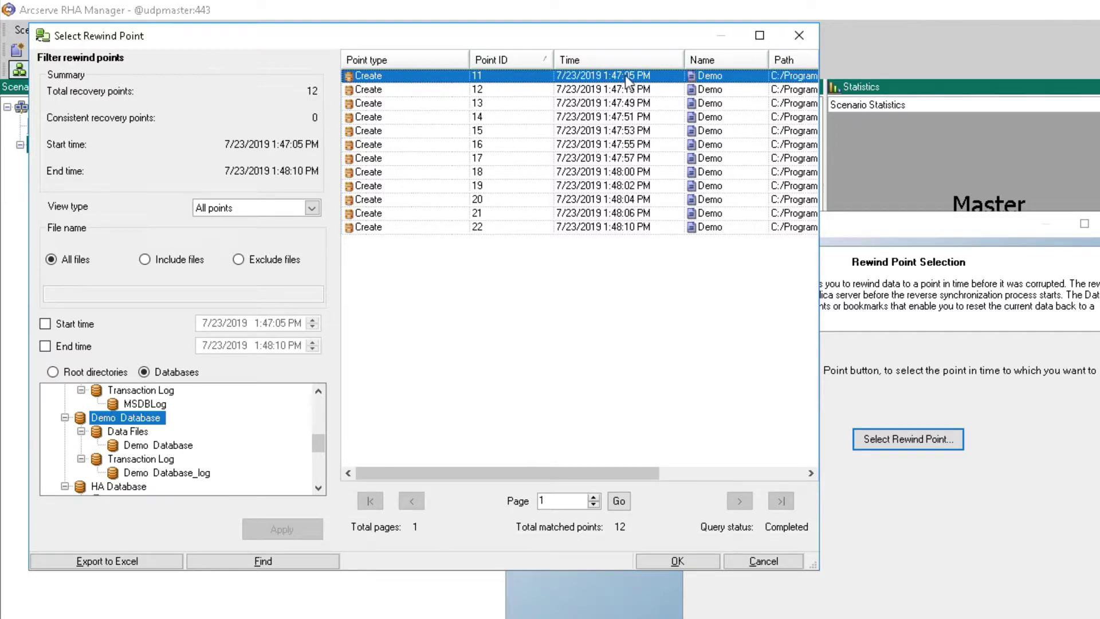
pyautogui.click(612, 227)
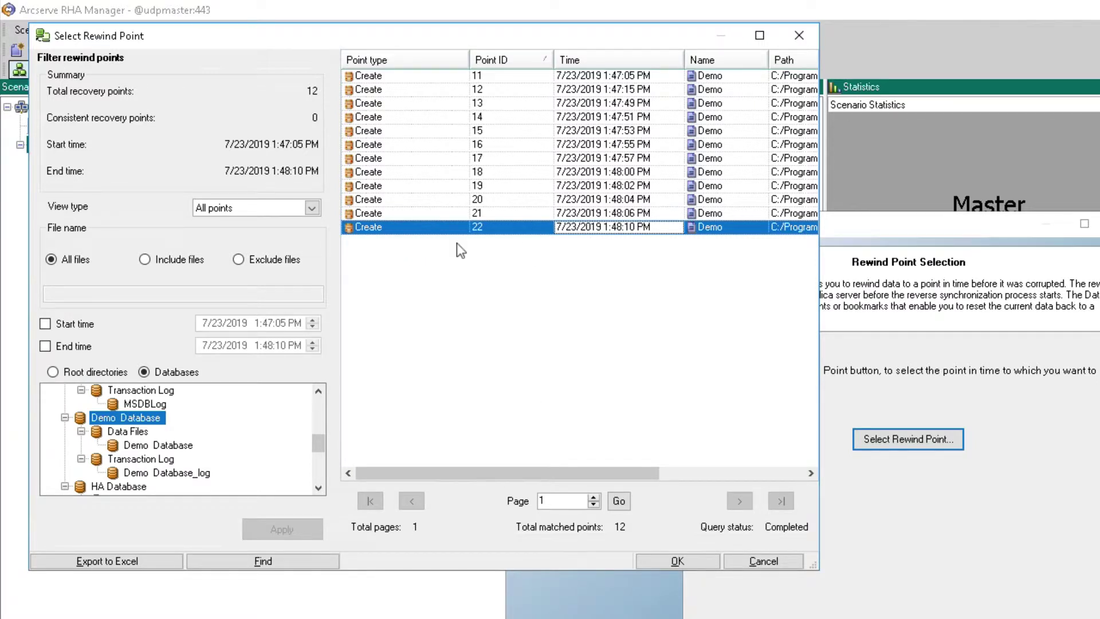
pyautogui.click(400, 173)
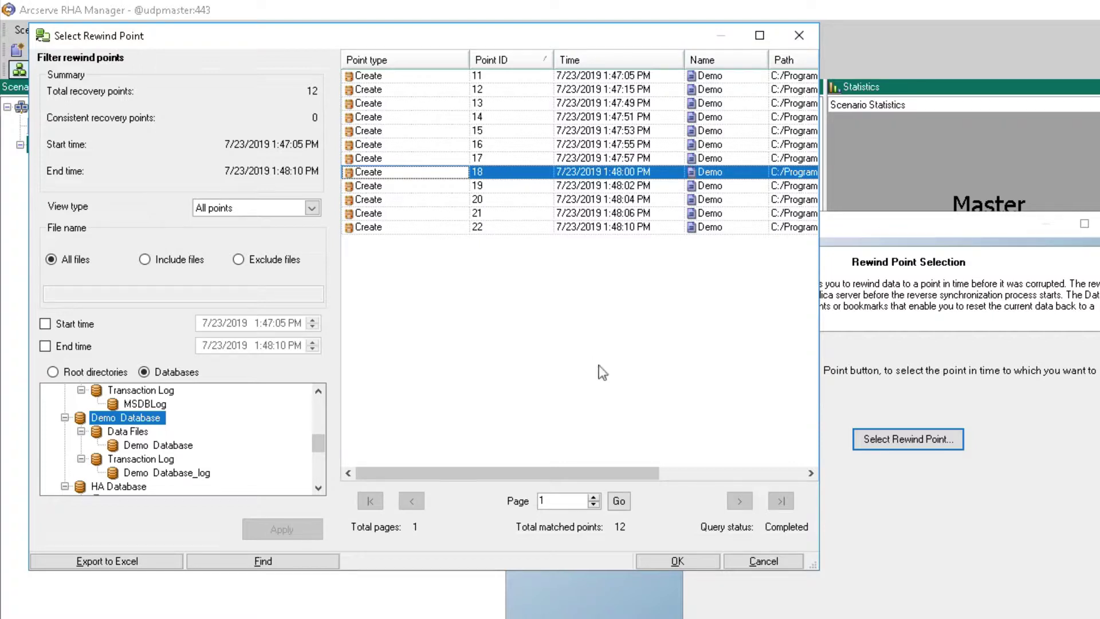
# - Confirm point 18, accept the non-bookmark warning, and run the SQL02 rewind
pyautogui.click(676, 562)
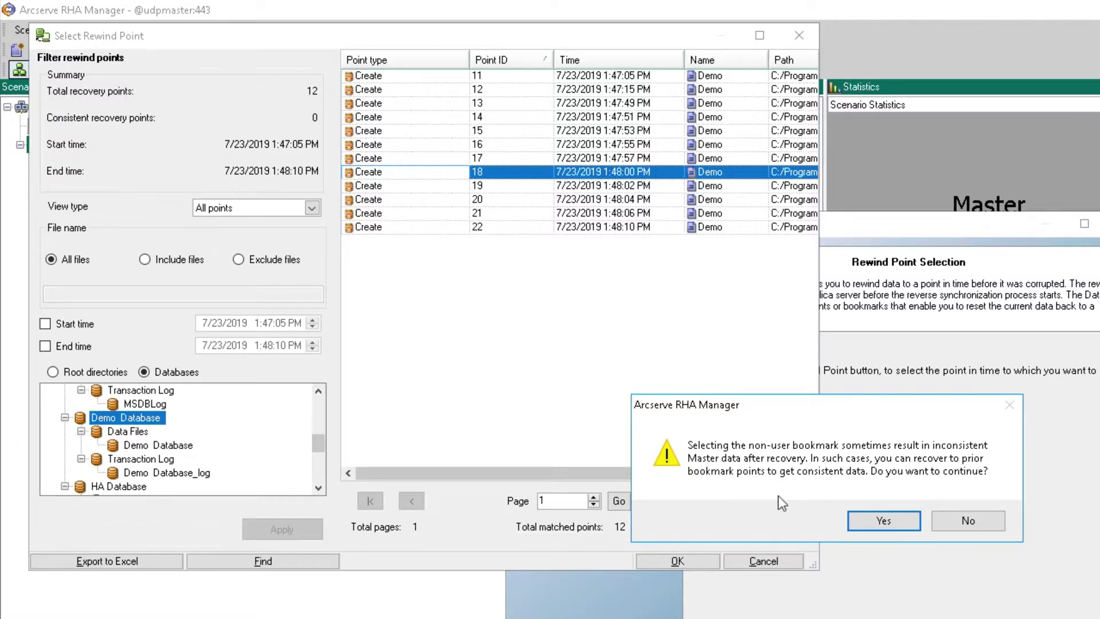
pyautogui.click(878, 521)
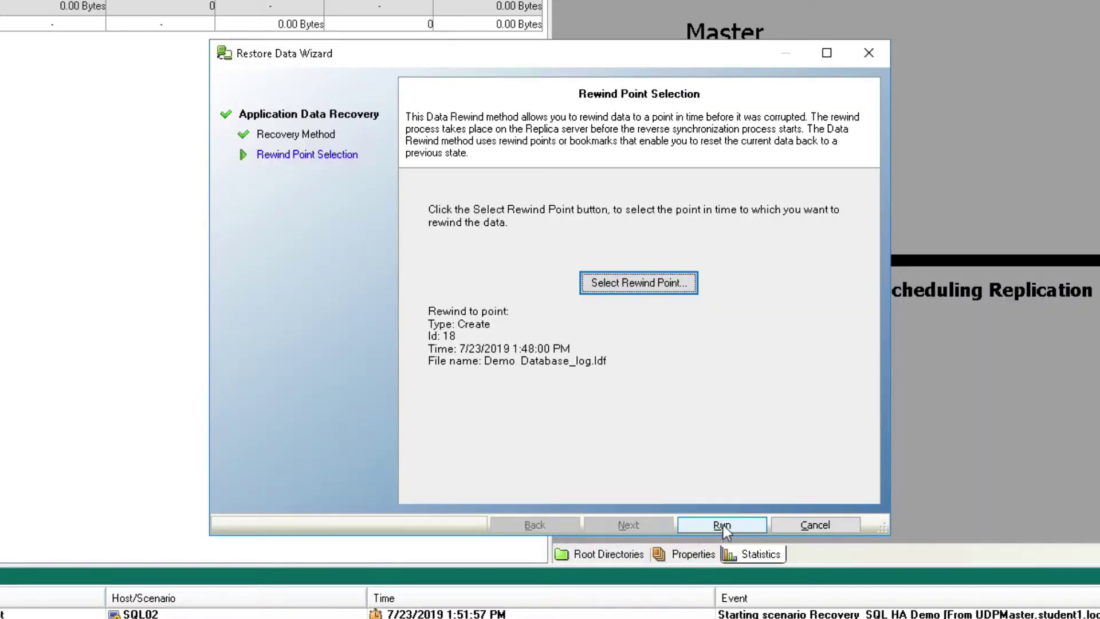
pyautogui.click(722, 525)
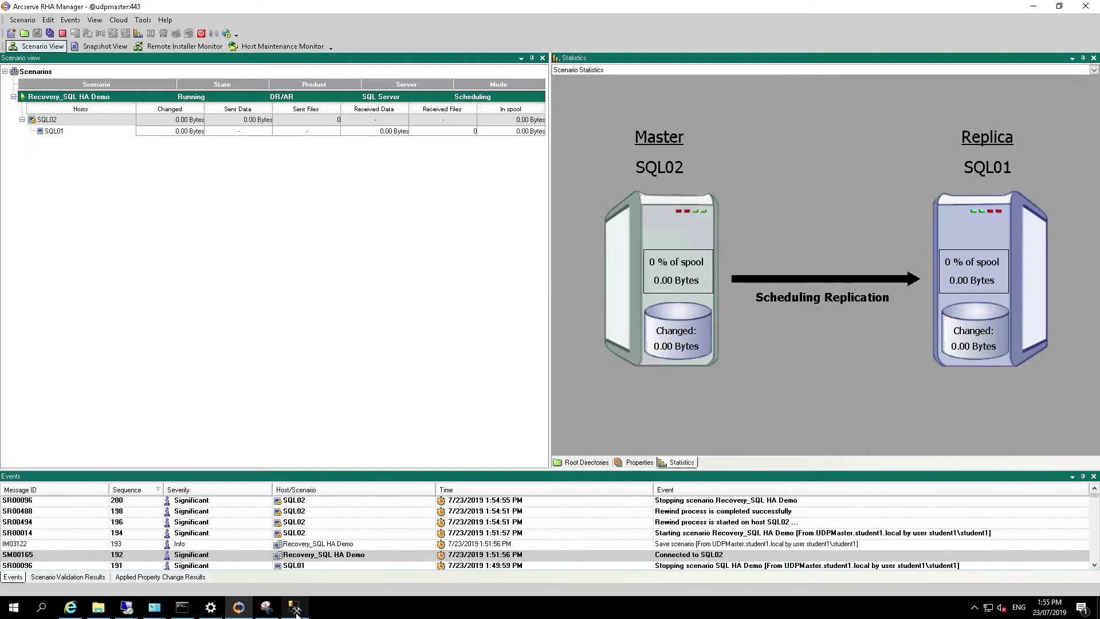
# - Add a Database Engine connection to tcp:sql02,1433 by changing sql01's server name to sql02
pyautogui.click(293, 609)
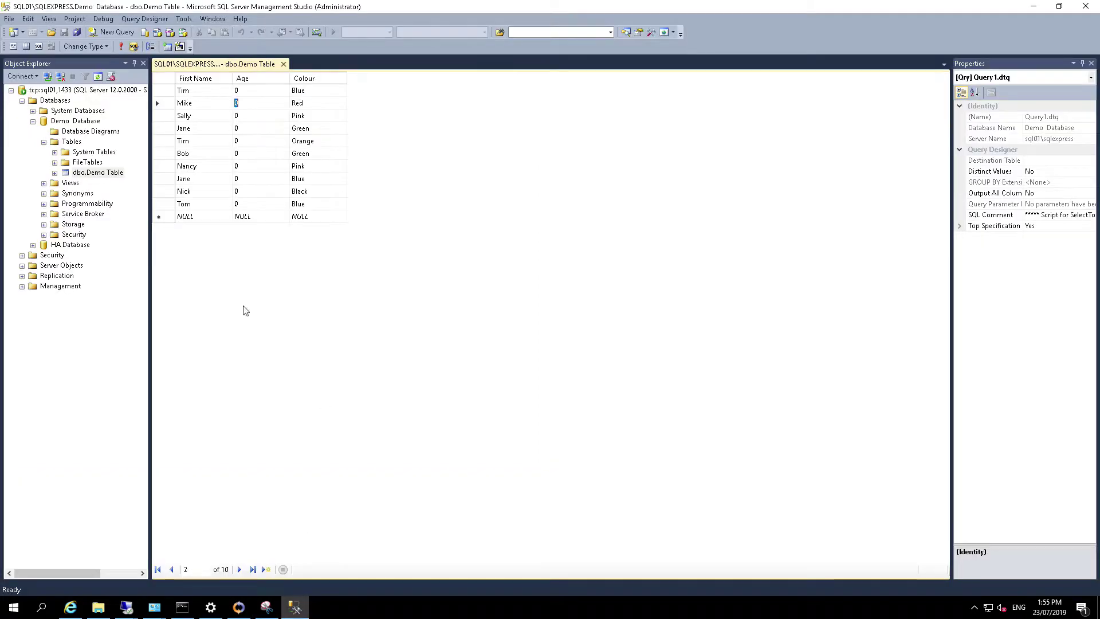
pyautogui.click(32, 80)
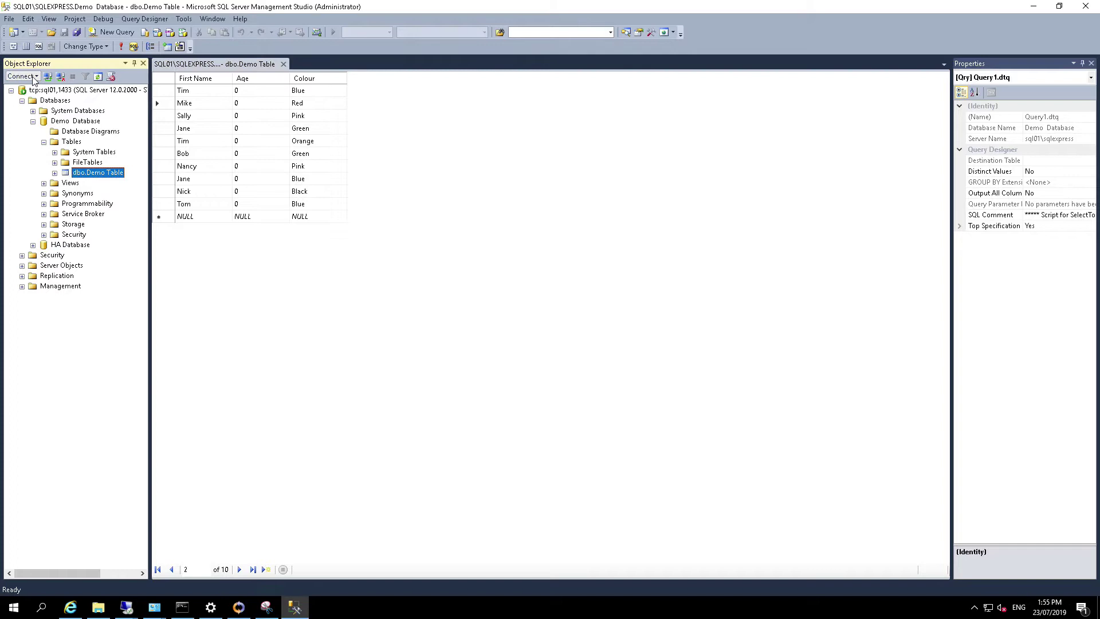
pyautogui.click(46, 92)
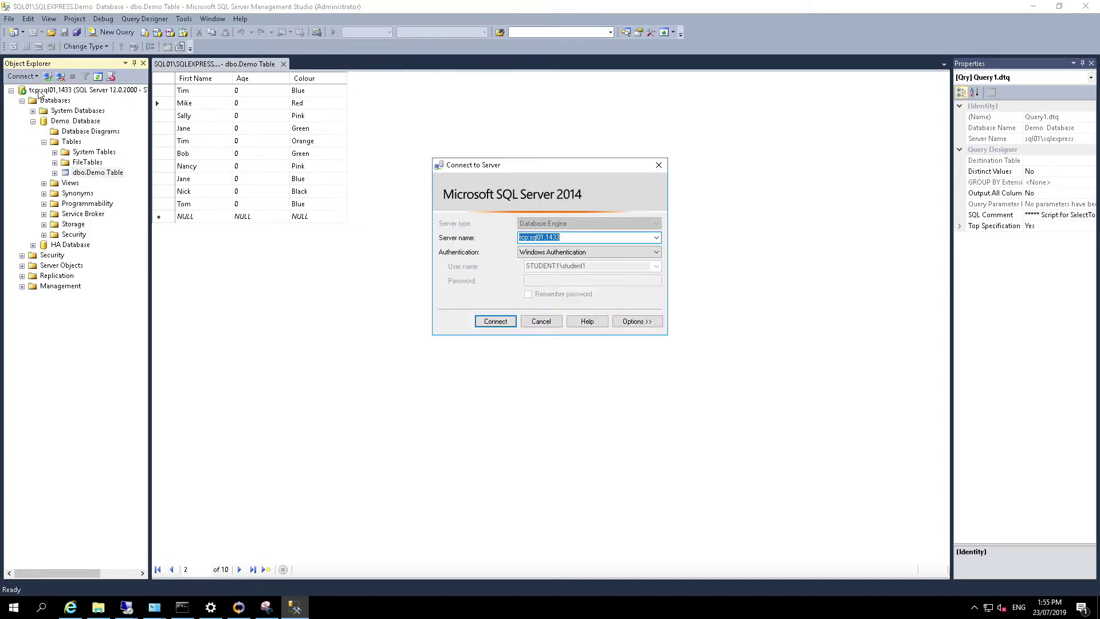
pyautogui.click(541, 237)
pyautogui.press('Delete')
pyautogui.write('2')
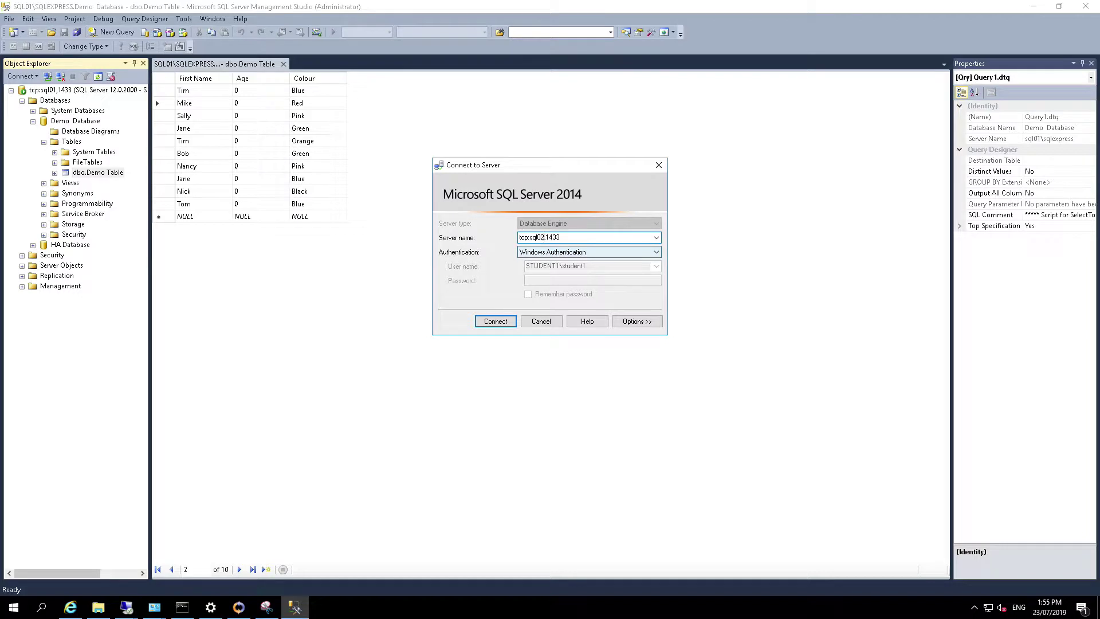
pyautogui.click(498, 322)
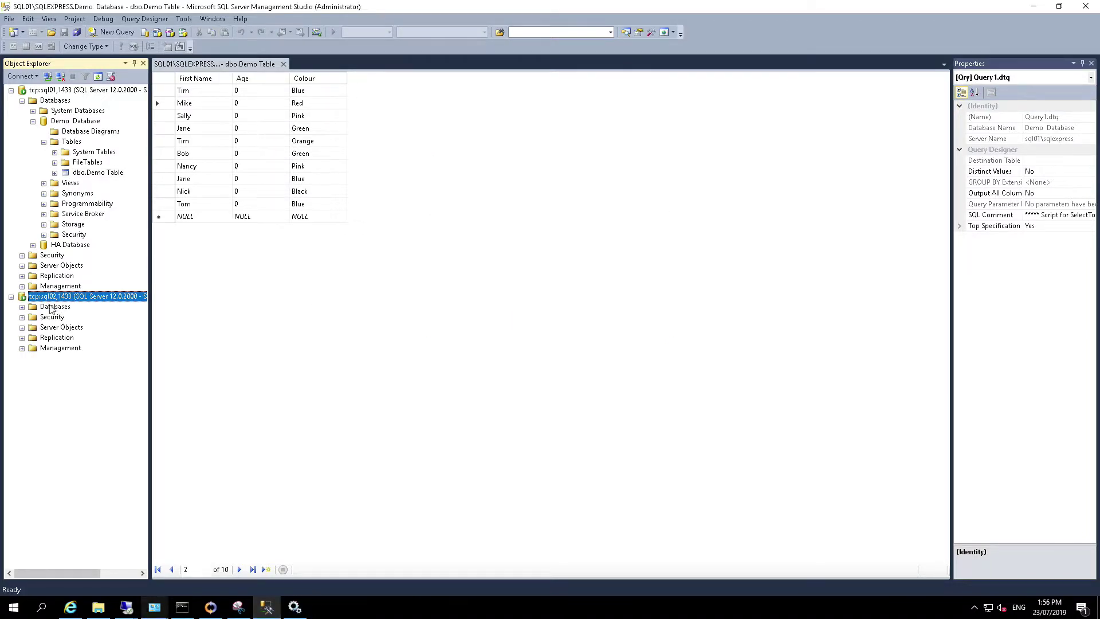
# - Expand sql02's Demo Database tables and open dbo.Demo Table with Edit Top 200 Rows
pyautogui.click(22, 307)
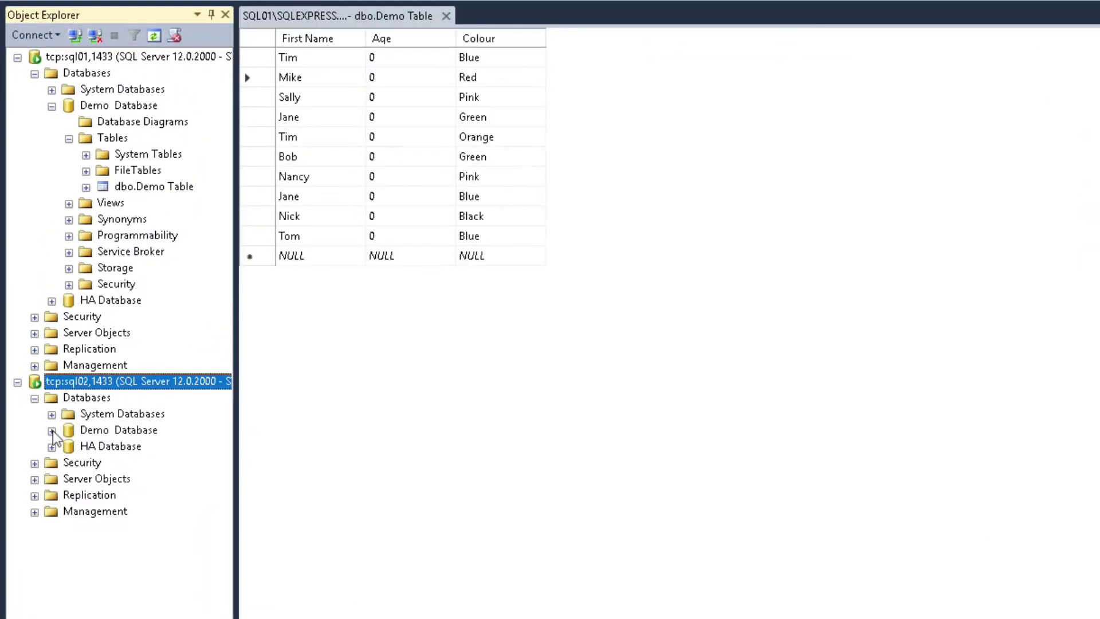
pyautogui.click(34, 327)
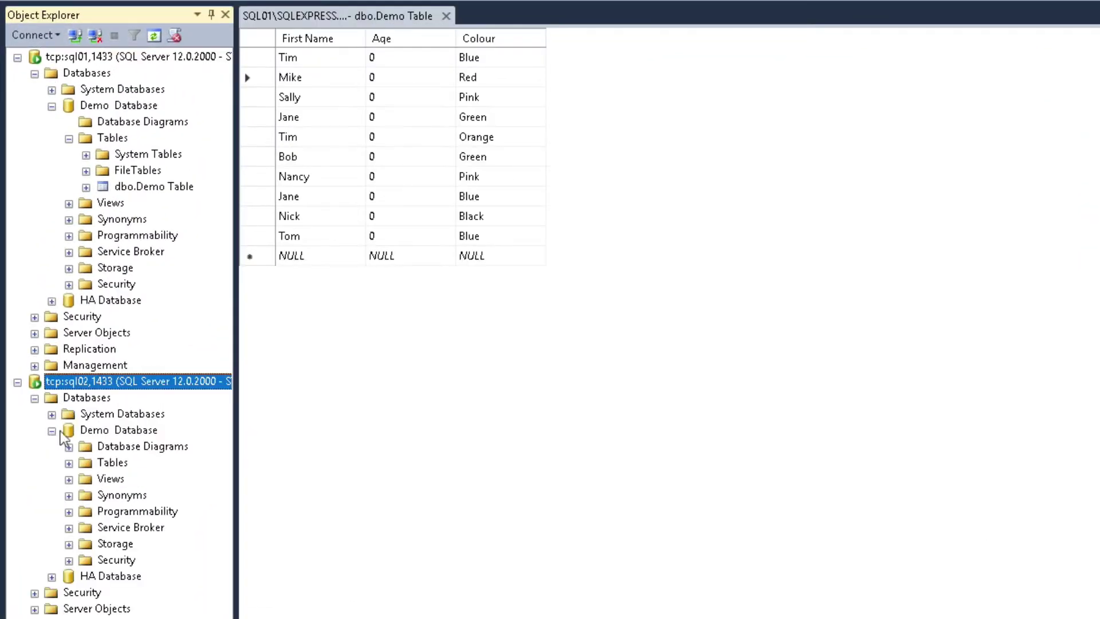
pyautogui.click(69, 463)
pyautogui.rightClick(116, 513)
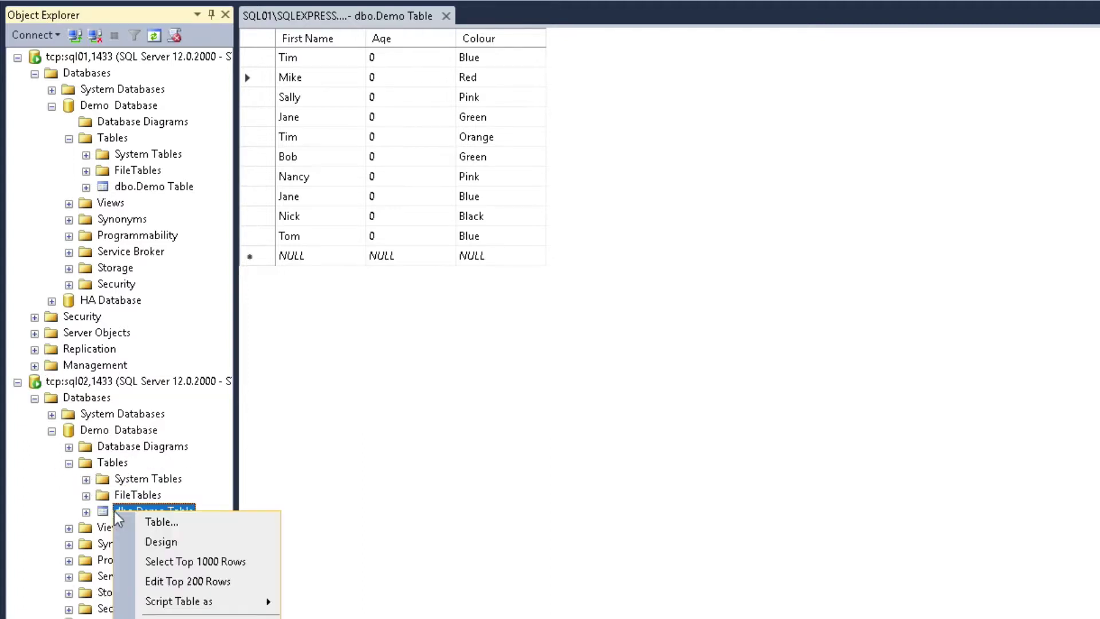
pyautogui.click(207, 581)
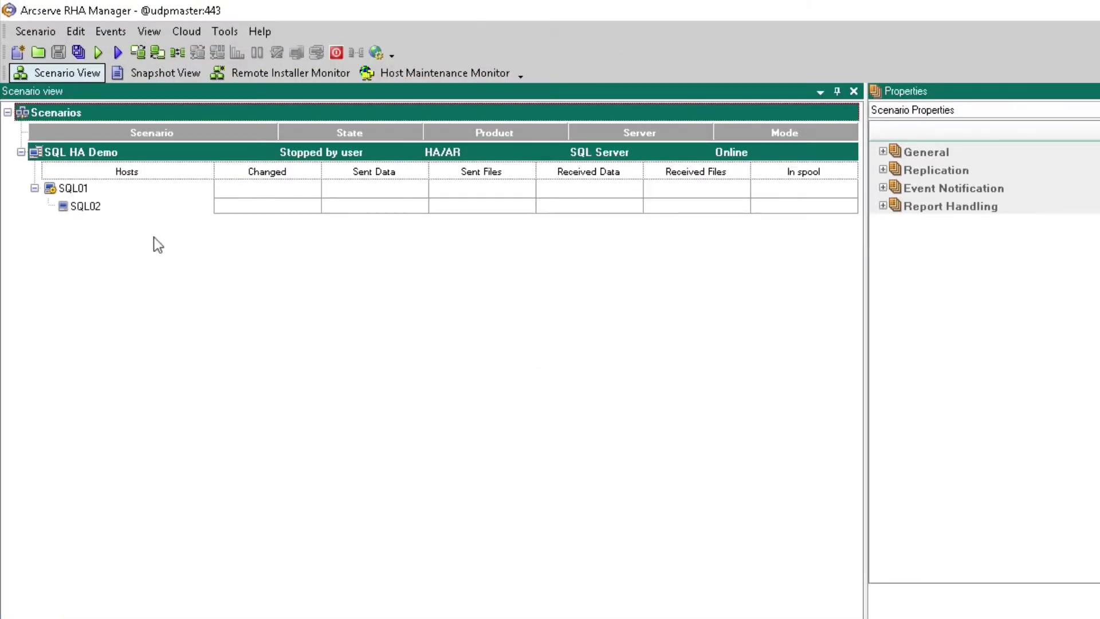
# - Start Restore Data choosing 'Rewind data on Replica SQL02 and leave Master SQL01 intact'
pyautogui.click(156, 54)
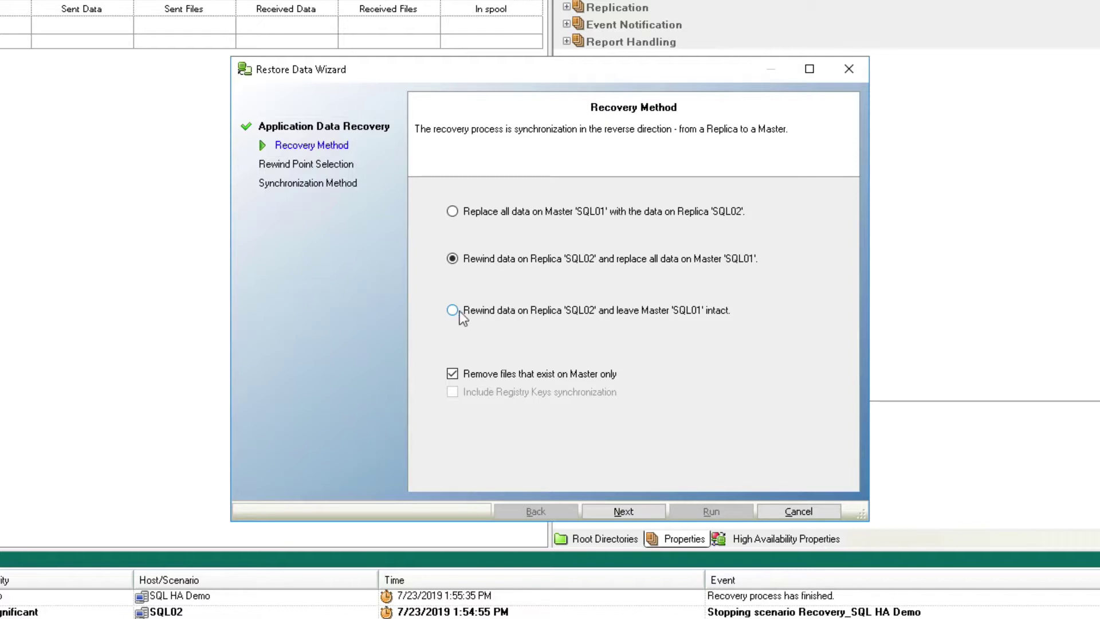
pyautogui.click(455, 311)
pyautogui.click(623, 513)
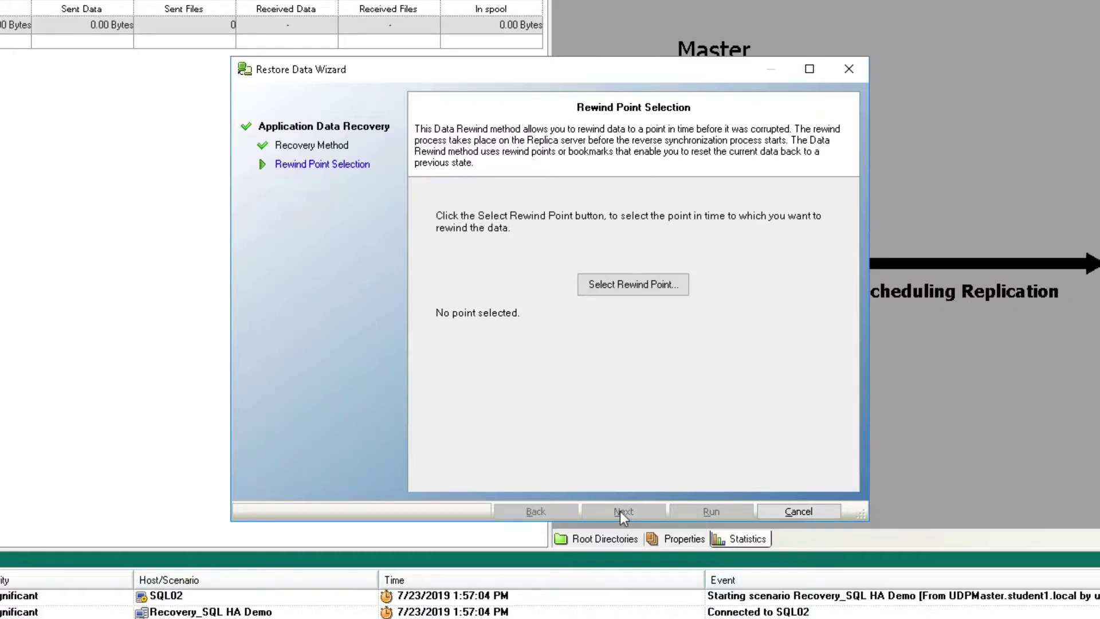
# - List all recovery points for Demo Database and pick point 14 (7/23/2019 1:47:51 PM)
pyautogui.click(630, 285)
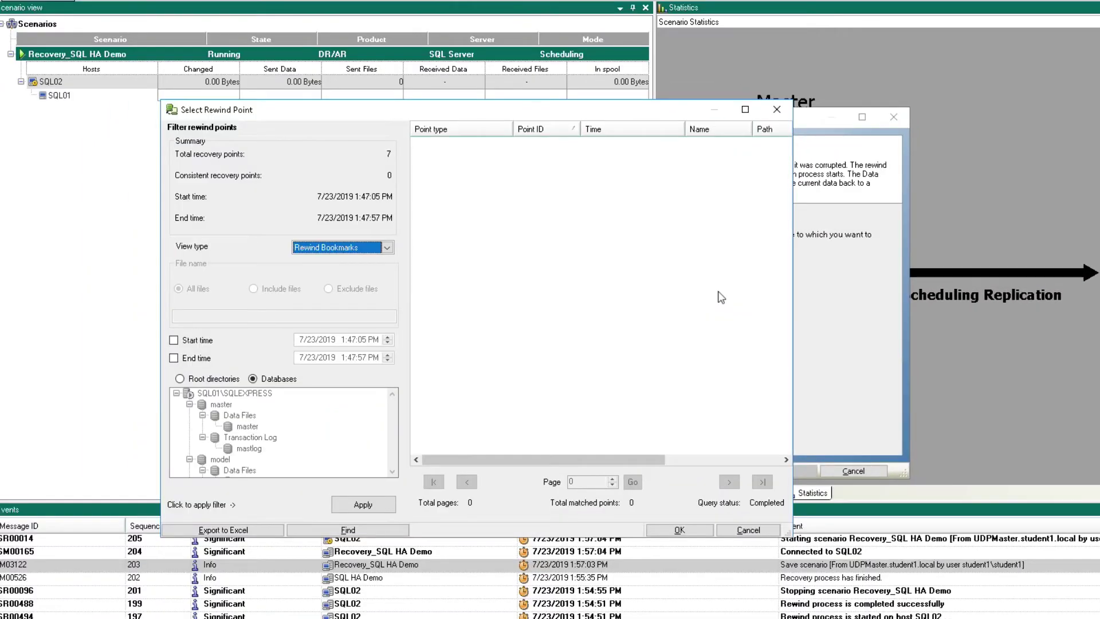
pyautogui.click(387, 247)
pyautogui.click(338, 270)
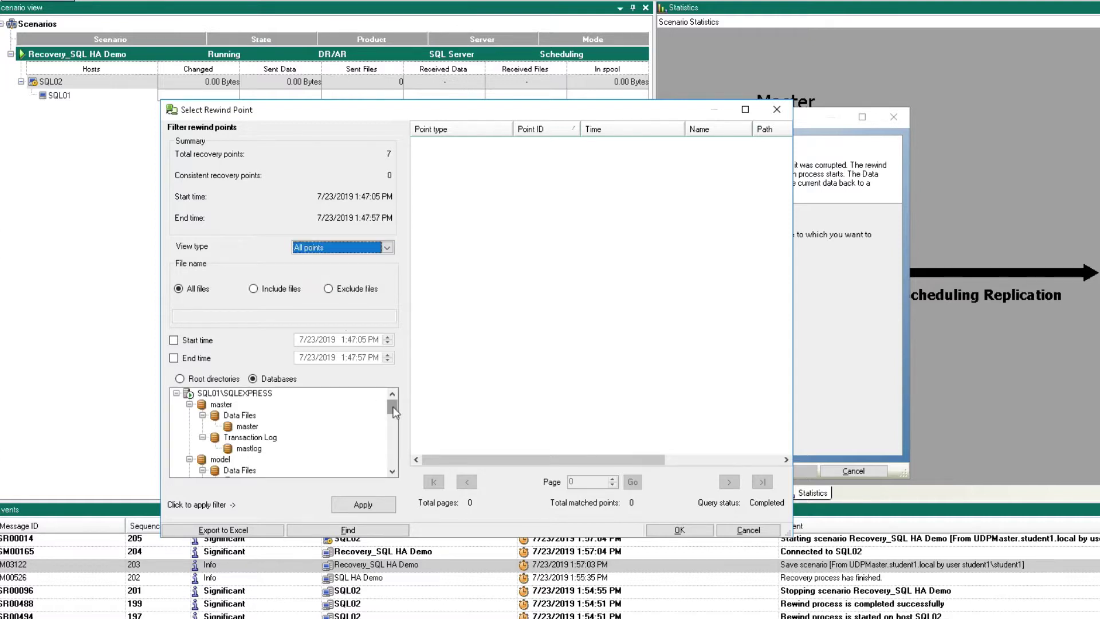
pyautogui.click(367, 504)
pyautogui.moveTo(393, 408); pyautogui.dragTo(393, 434)
pyautogui.click(246, 427)
pyautogui.click(372, 506)
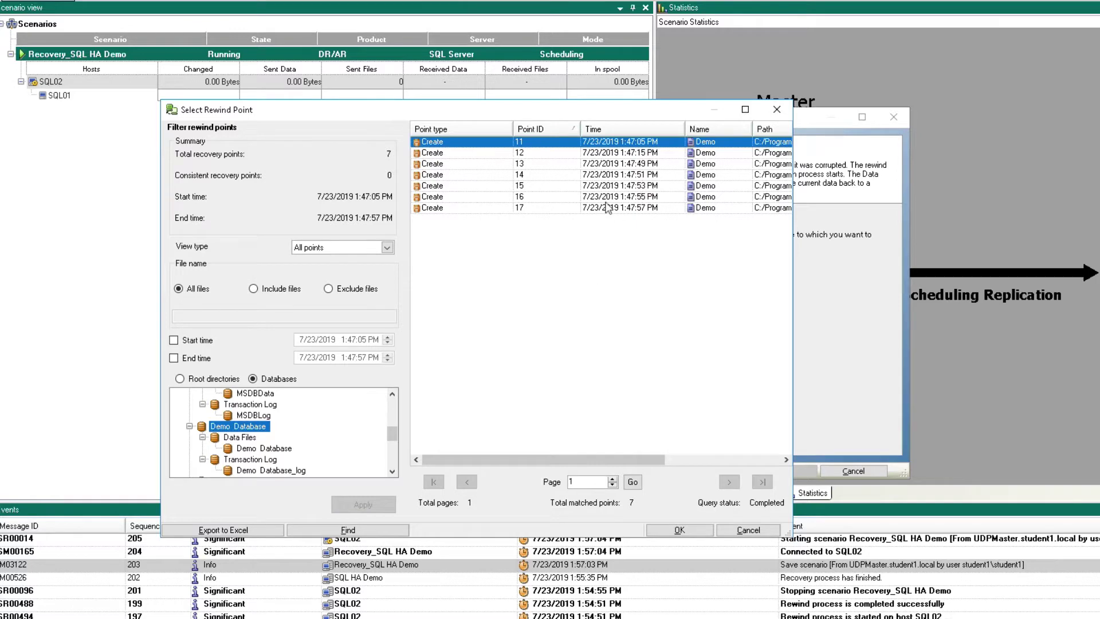
pyautogui.click(504, 175)
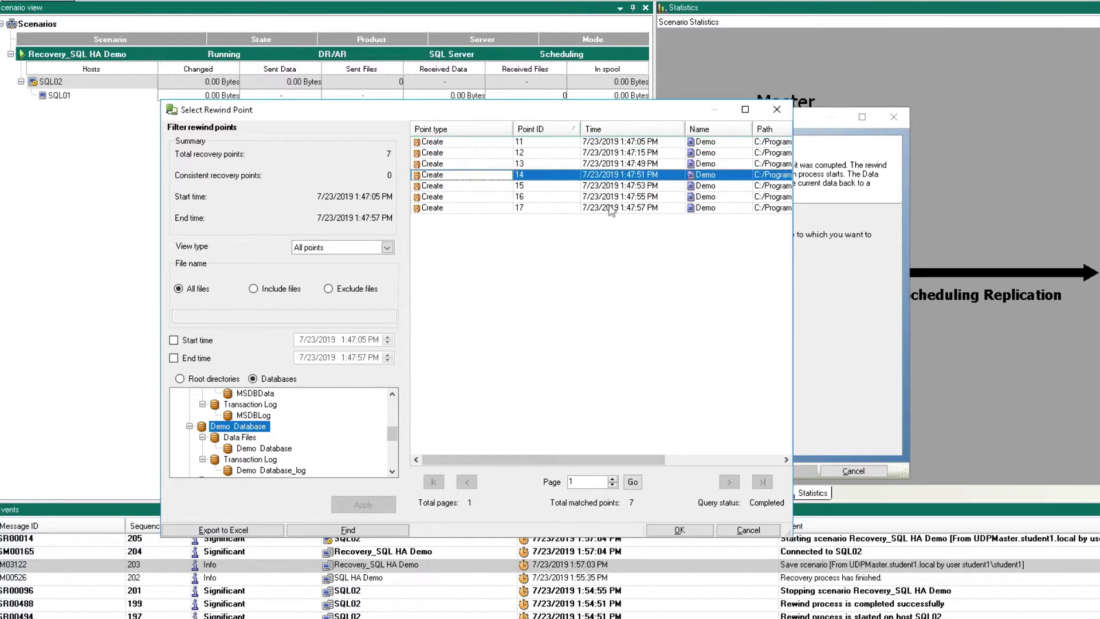
pyautogui.moveTo(529, 459)
pyautogui.mouseDown()
pyautogui.moveTo(610, 463)
pyautogui.moveTo(515, 452)
pyautogui.mouseUp()
# - Accept point 14 despite the warning, run the rewind, then start SQL Server (SQLEXPRESS)
pyautogui.click(680, 531)
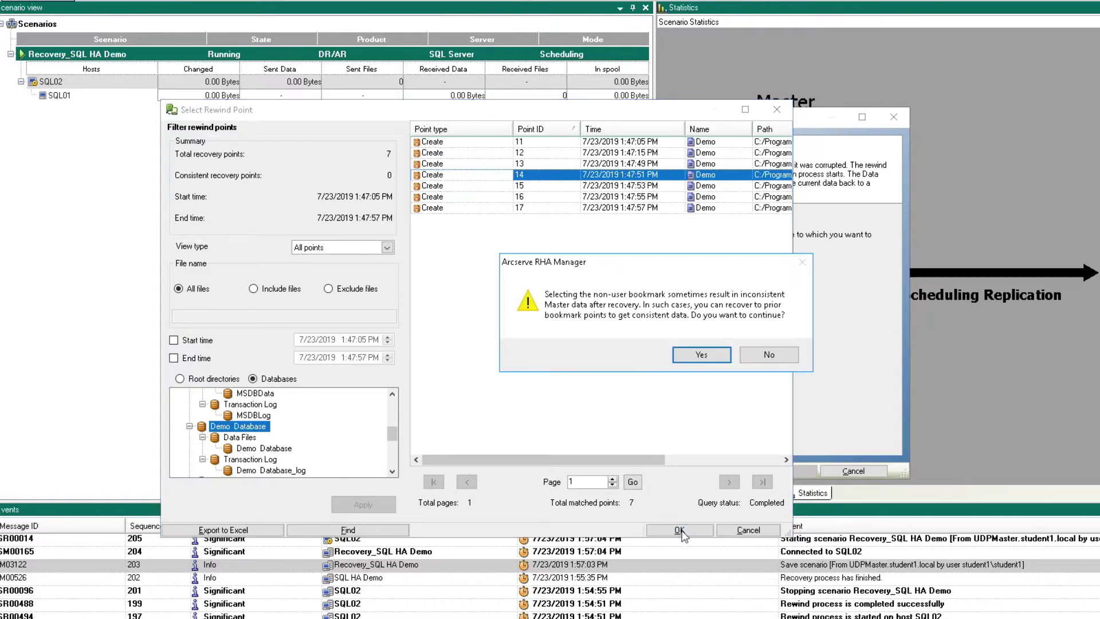
pyautogui.click(704, 356)
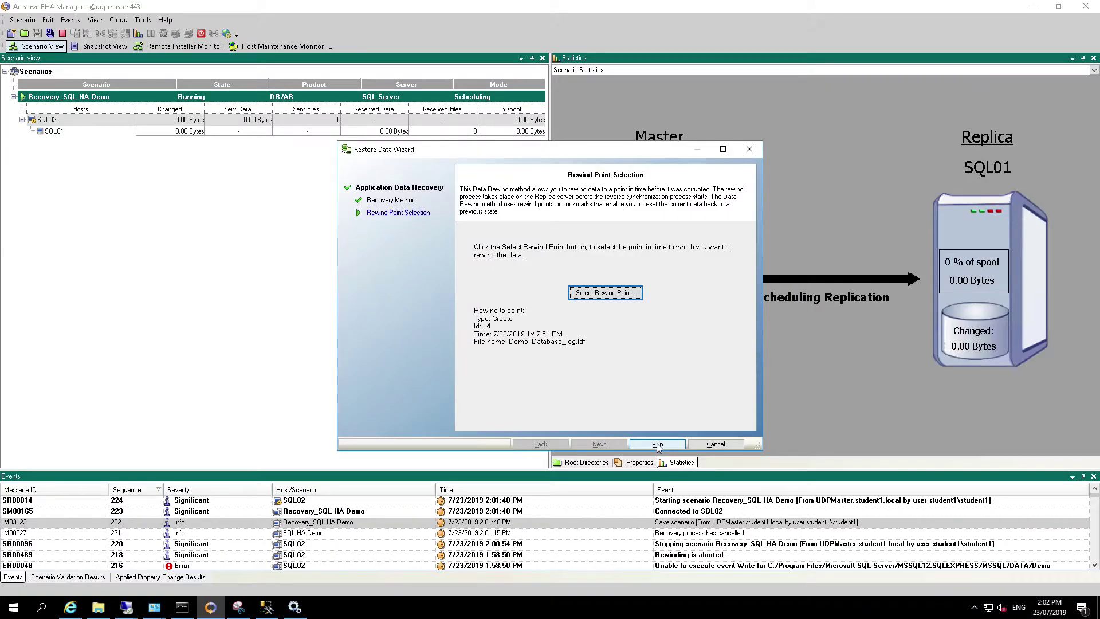
pyautogui.click(657, 444)
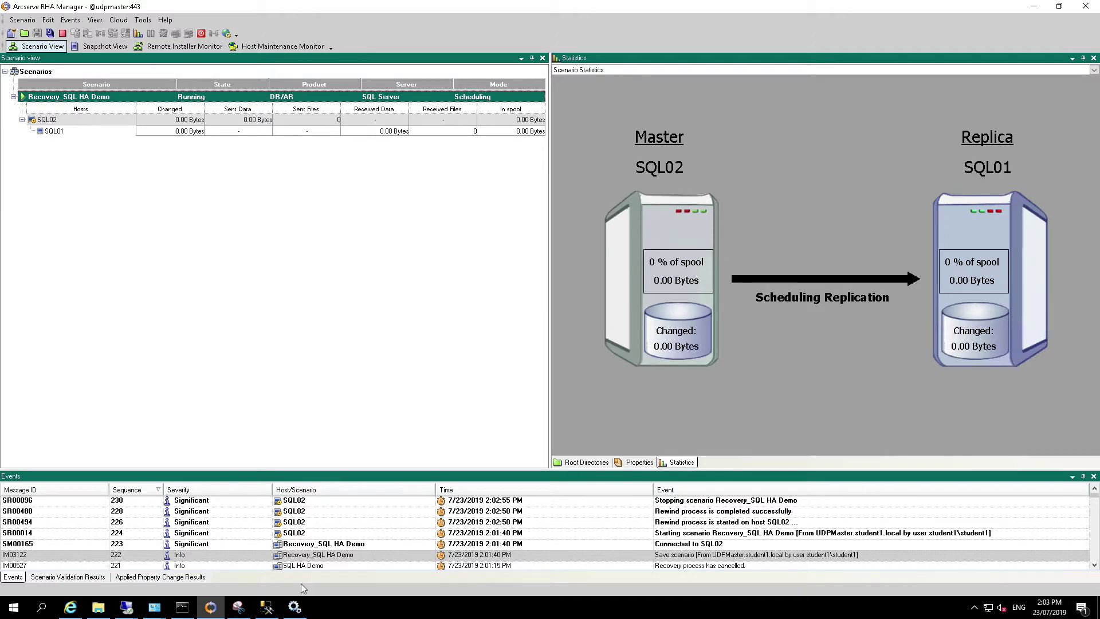
pyautogui.click(294, 607)
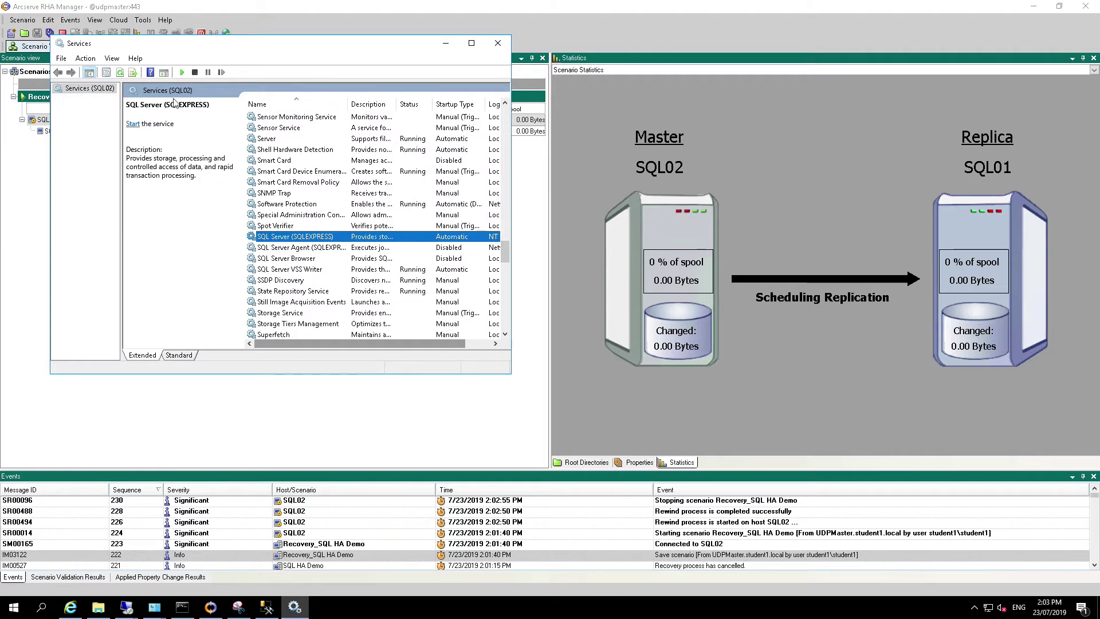
pyautogui.click(183, 72)
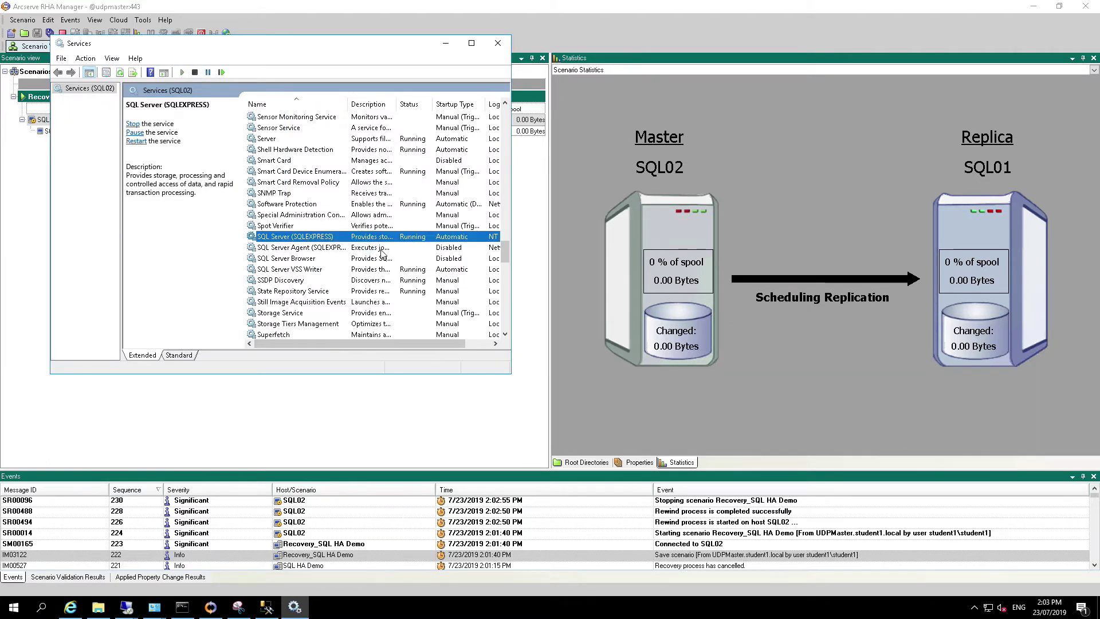
# - Reopen sql02's dbo.Demo Table via Edit Top 200 Rows and compare with SQL01's zero-age tab
pyautogui.click(267, 609)
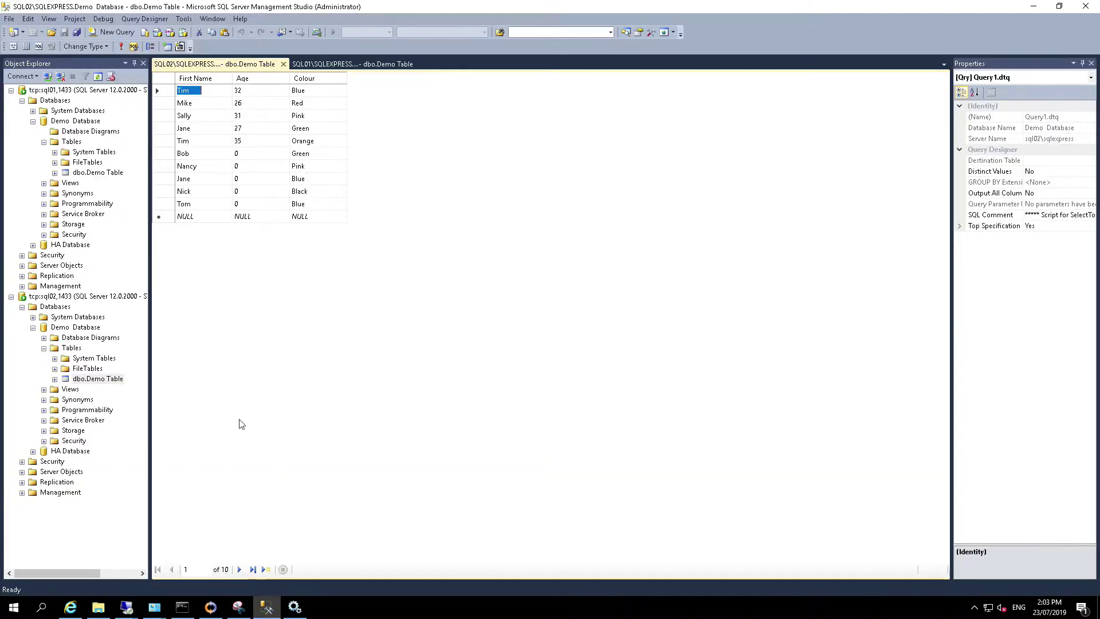
pyautogui.click(78, 379)
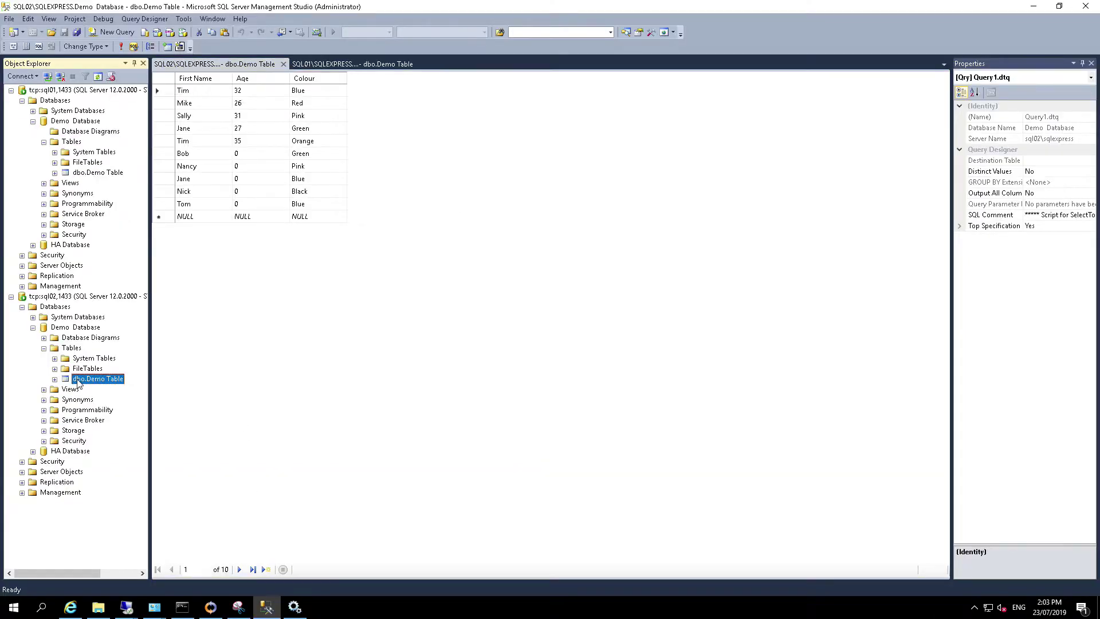
pyautogui.rightClick(79, 379)
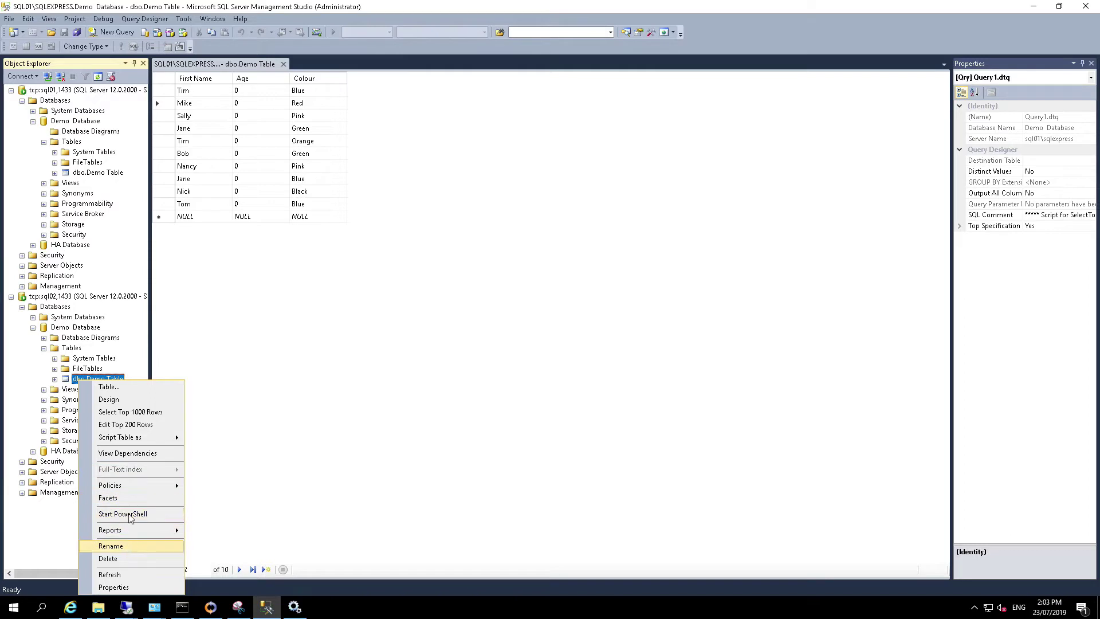
pyautogui.click(125, 424)
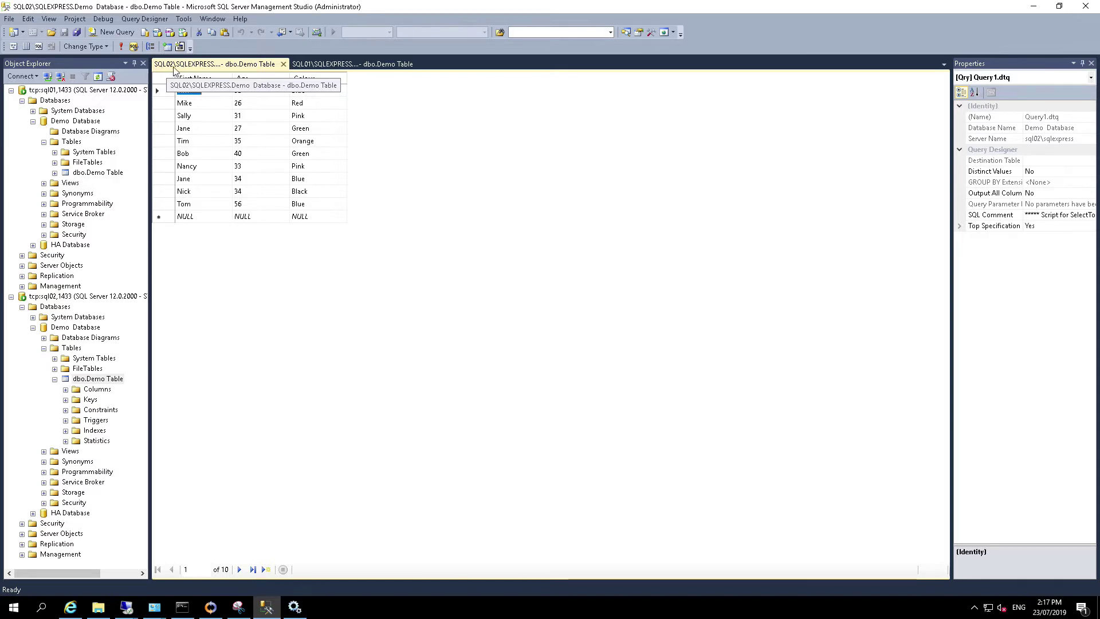
pyautogui.click(325, 63)
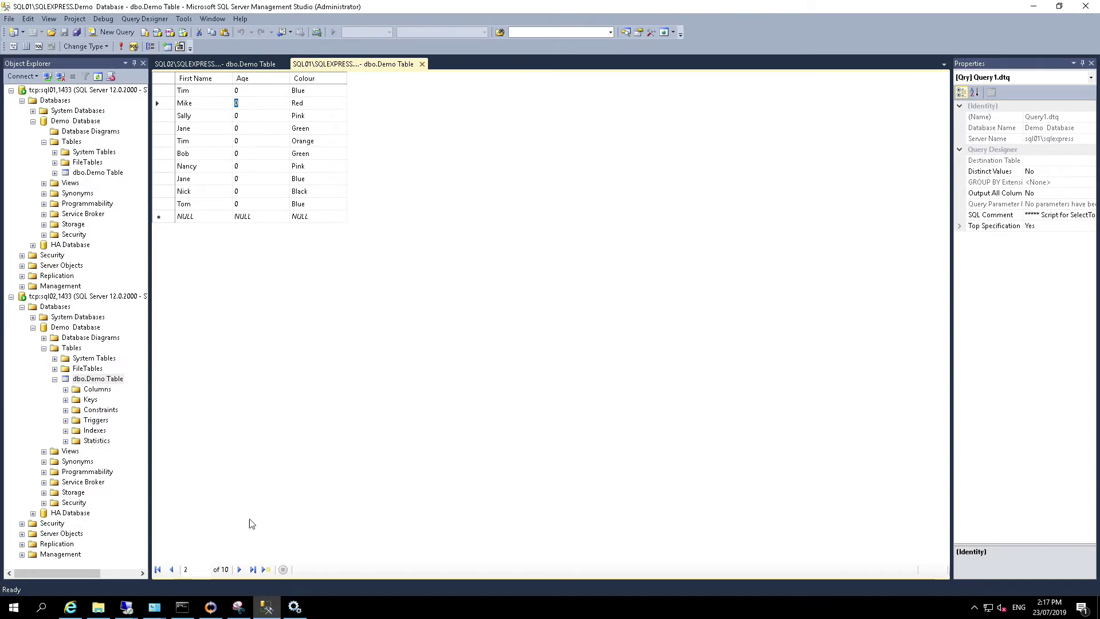
# - Start Restore Data choosing 'Replace all data on Master SQL01 with the data on Replica SQL02'
pyautogui.click(211, 609)
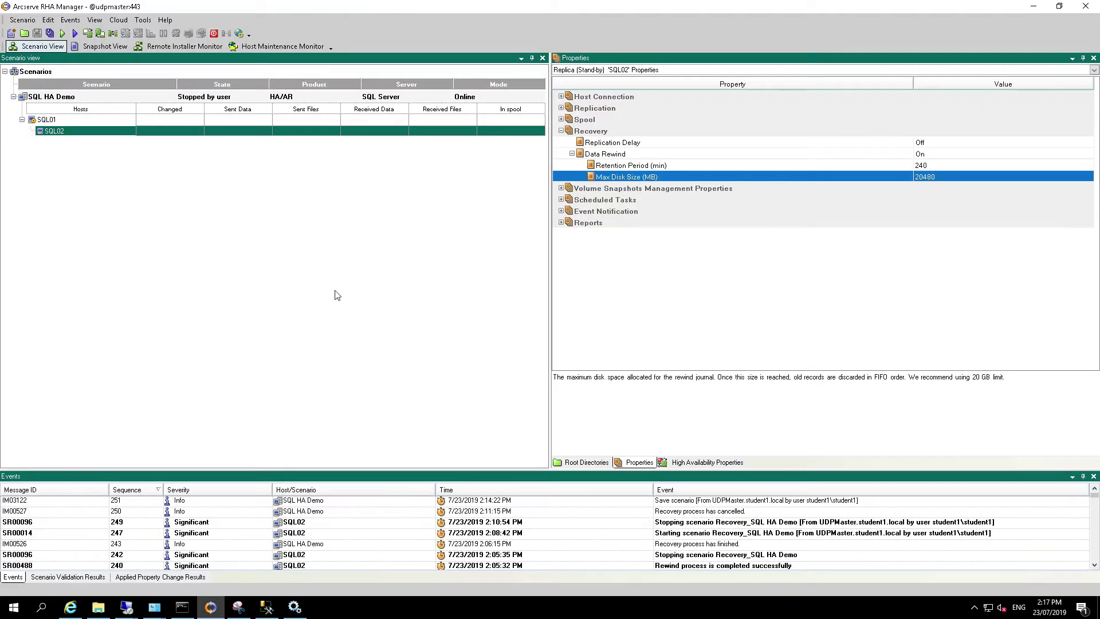
pyautogui.click(201, 218)
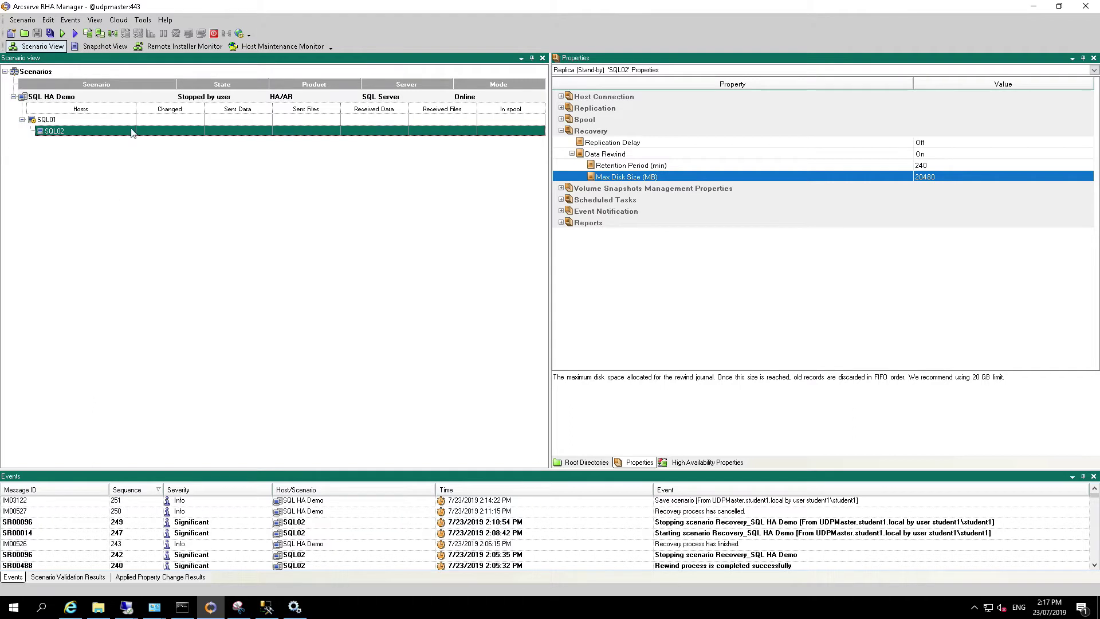
pyautogui.click(100, 34)
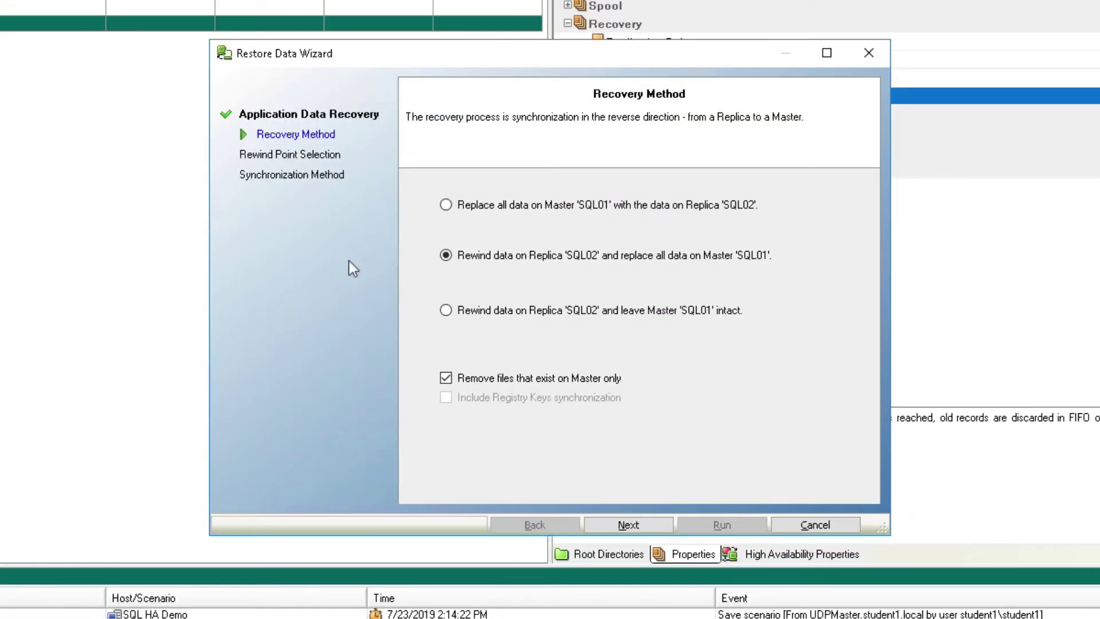
pyautogui.click(455, 204)
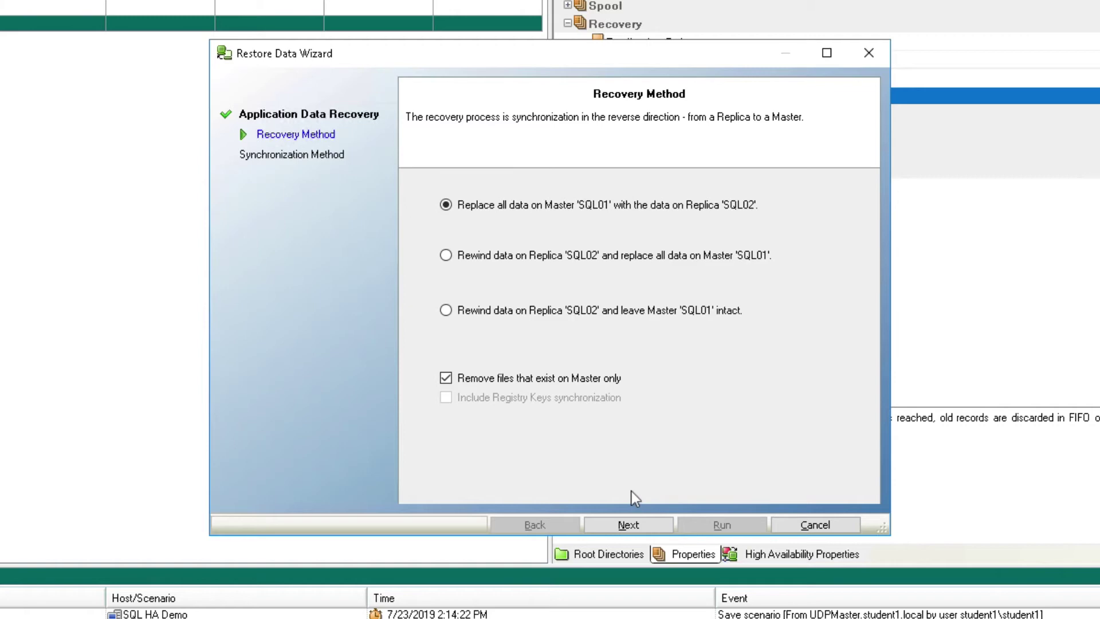
pyautogui.click(625, 527)
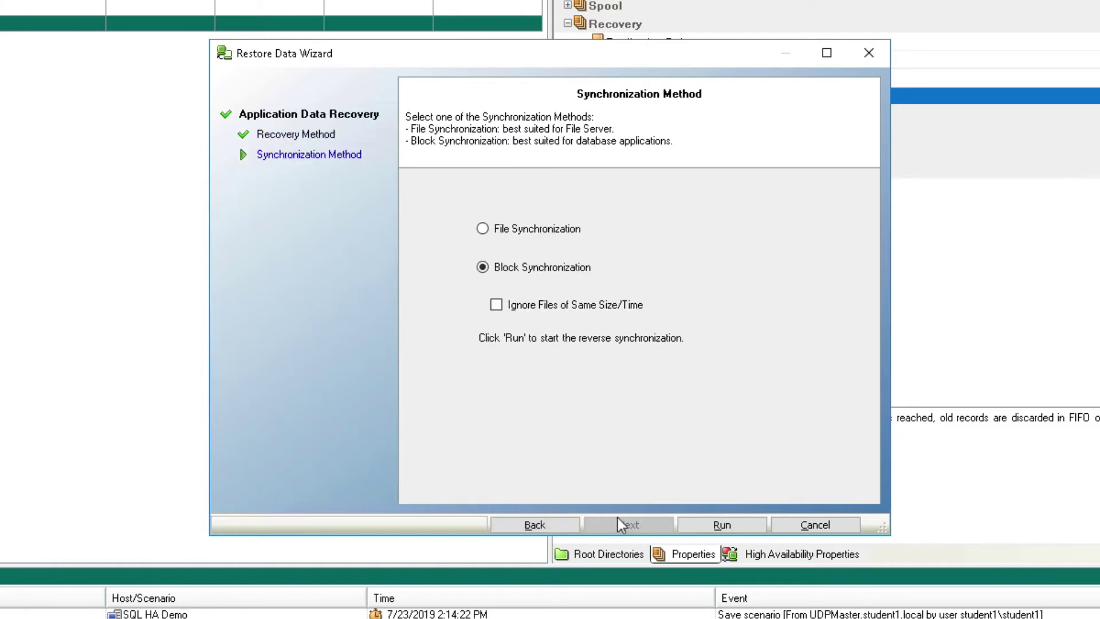
# - Run the Block Synchronization copying SQL02's data back to SQL01
pyautogui.click(722, 524)
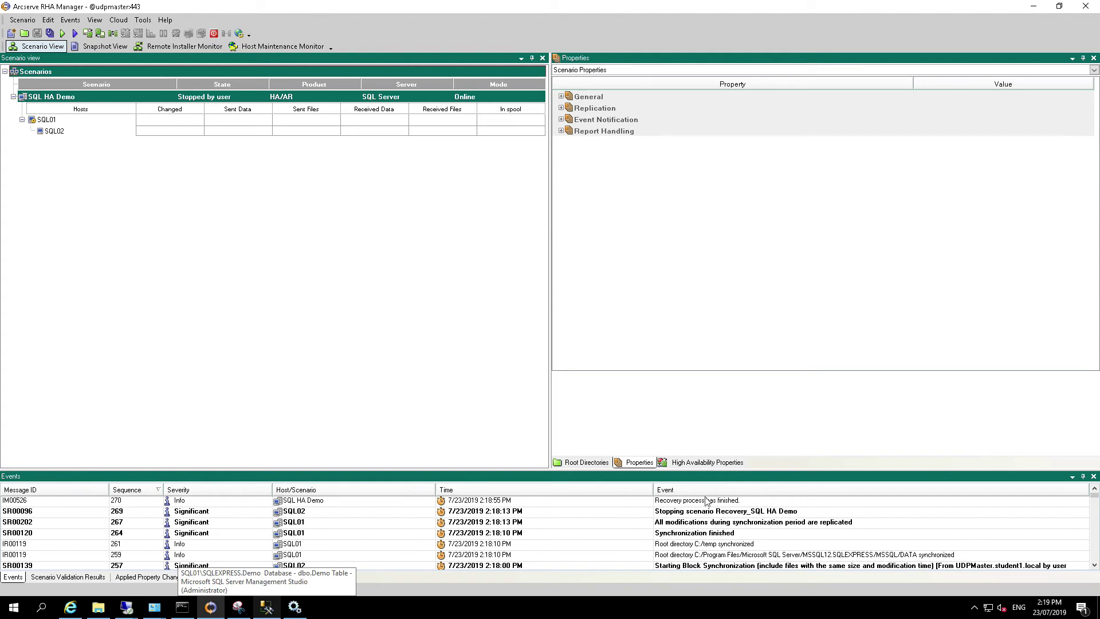
# - Reopen sql01's dbo.Demo Table via Edit Top 200 Rows to confirm ages like 32, 26, 56
pyautogui.click(267, 608)
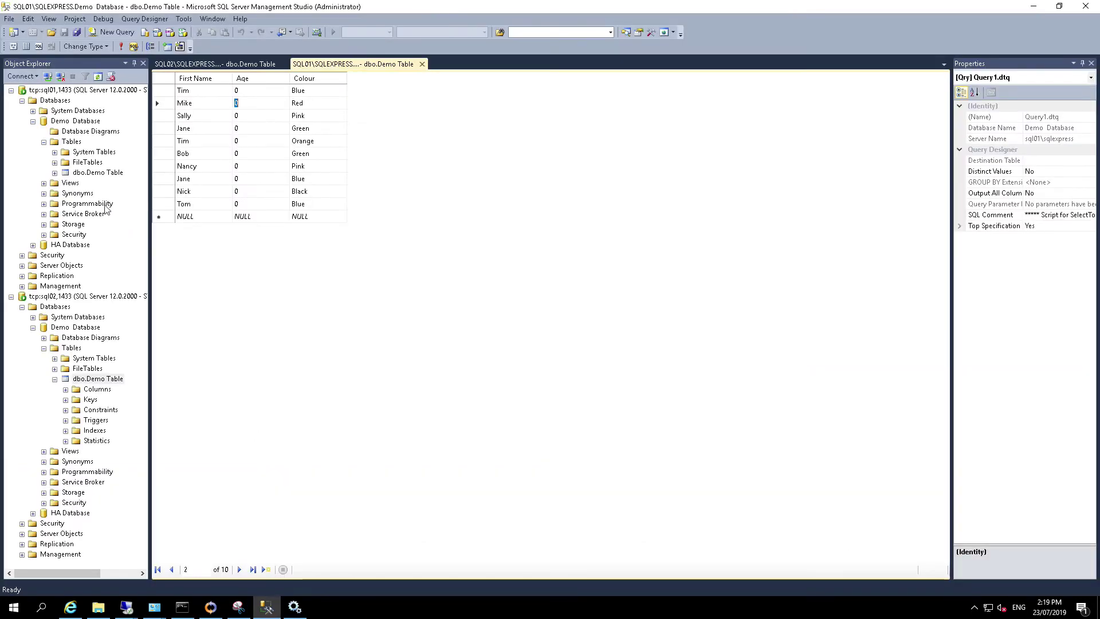
pyautogui.click(84, 175)
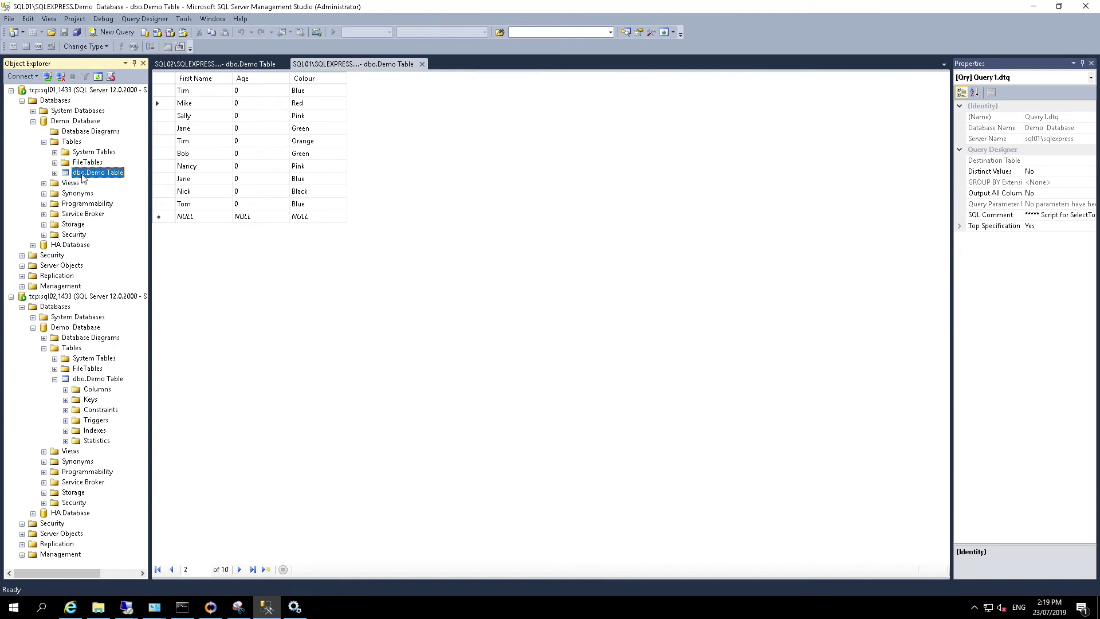
pyautogui.rightClick(82, 176)
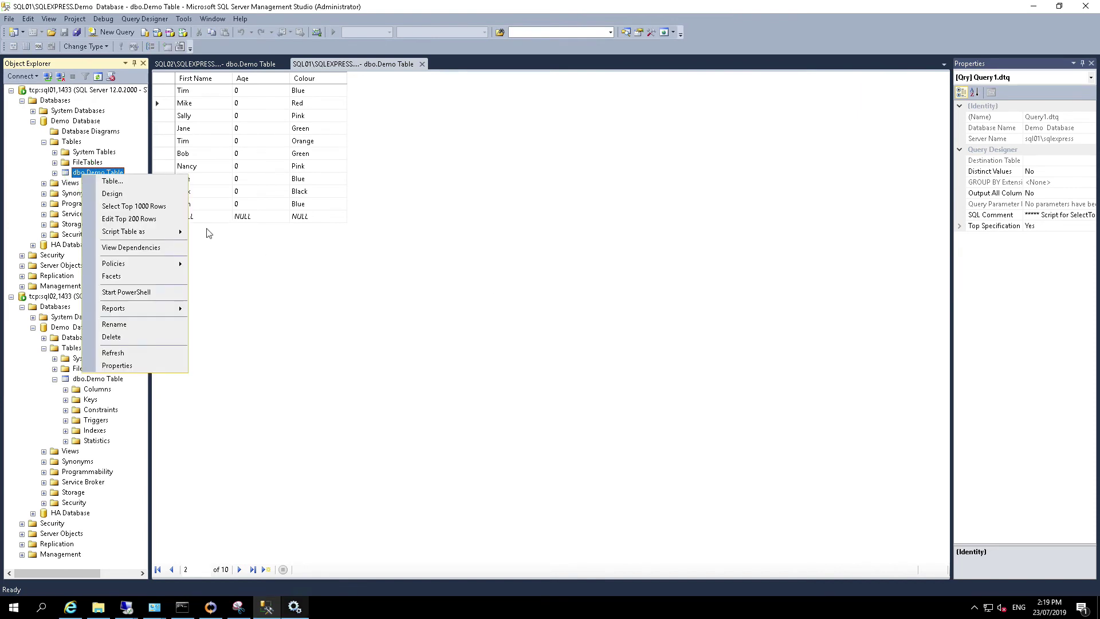
pyautogui.click(138, 218)
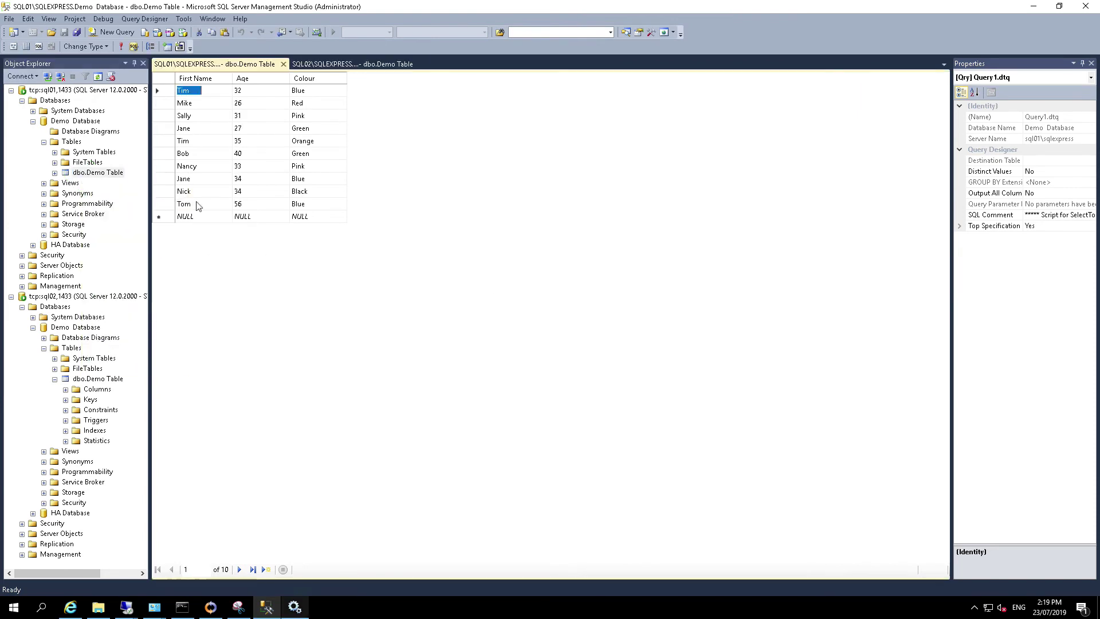